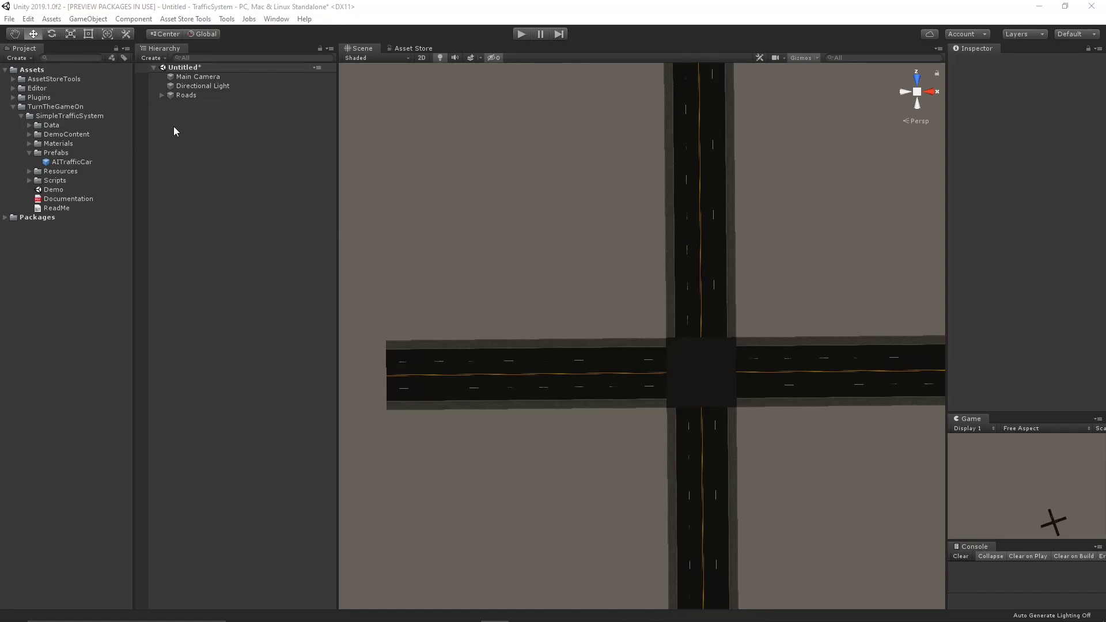
- Open the Simple Traffic System Route Connector window, narrow its panel, and centre the crossroads in view
left_click(226, 19)
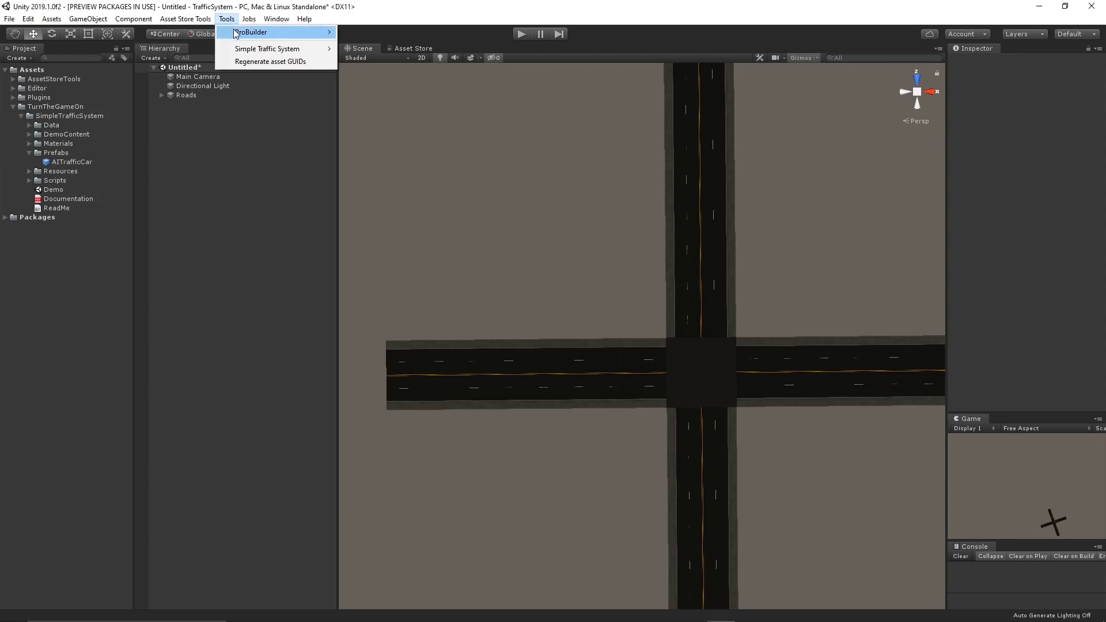
mouse_move(247, 48)
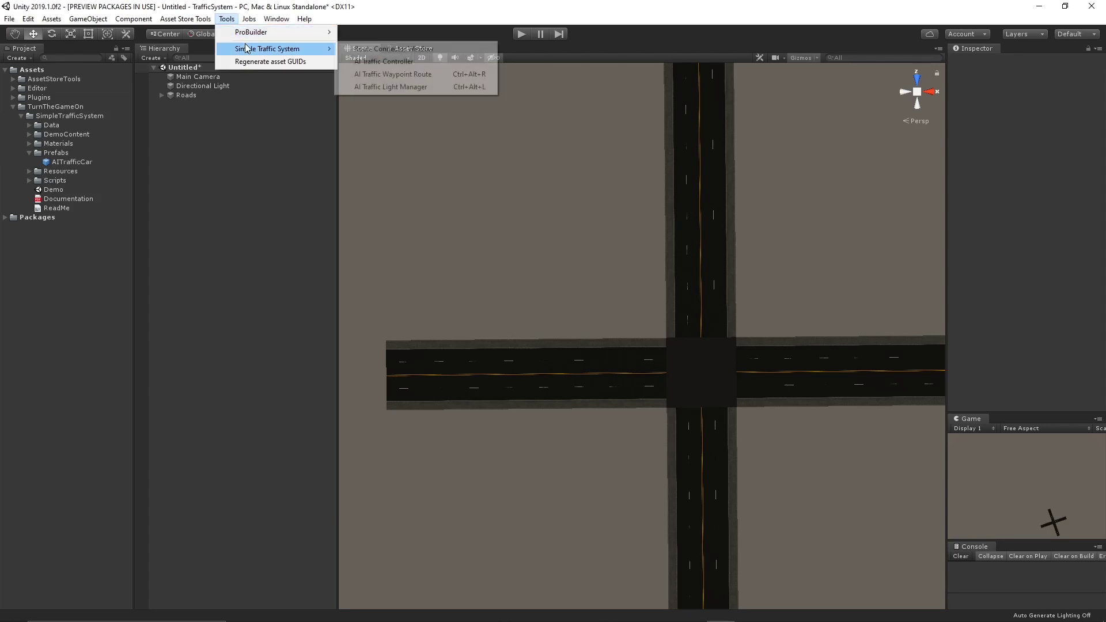
left_click(385, 49)
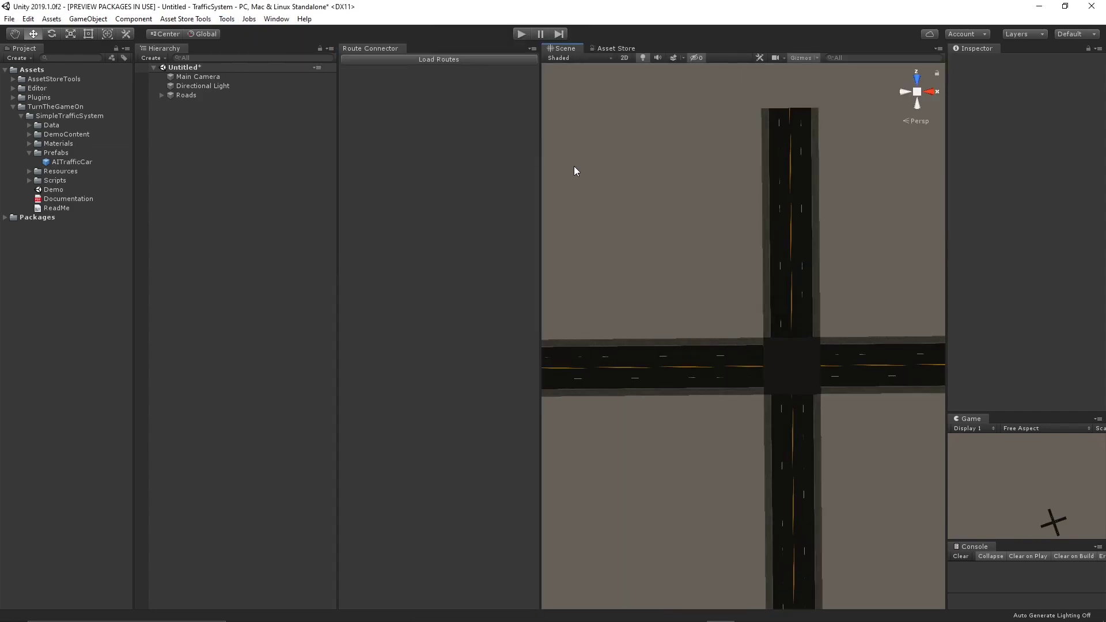
left_click_drag(540, 178, 425, 180)
scroll(651, 303, "down", 2)
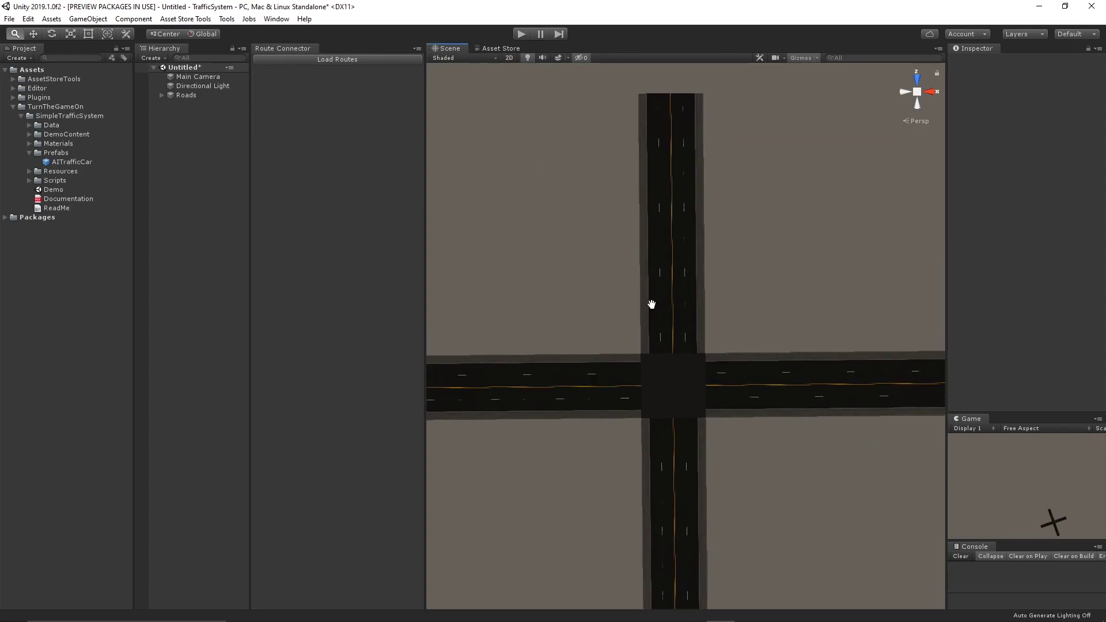
middle_click_drag(660, 290, 667, 302)
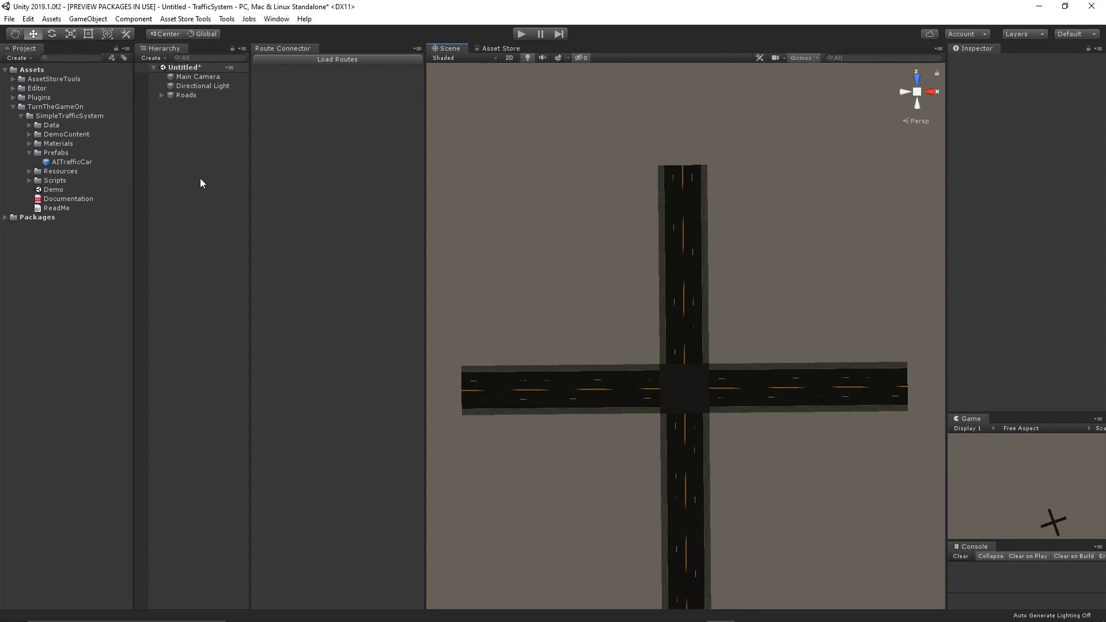
- Add an AI Traffic Controller to the scene from the Simple Traffic System tools
left_click(225, 19)
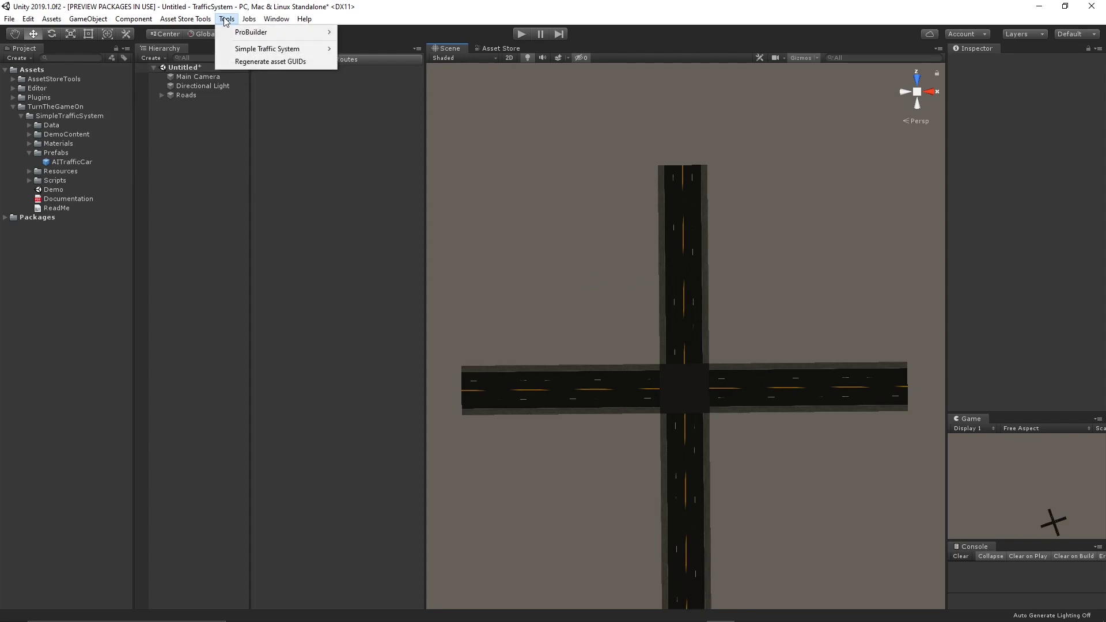
mouse_move(239, 51)
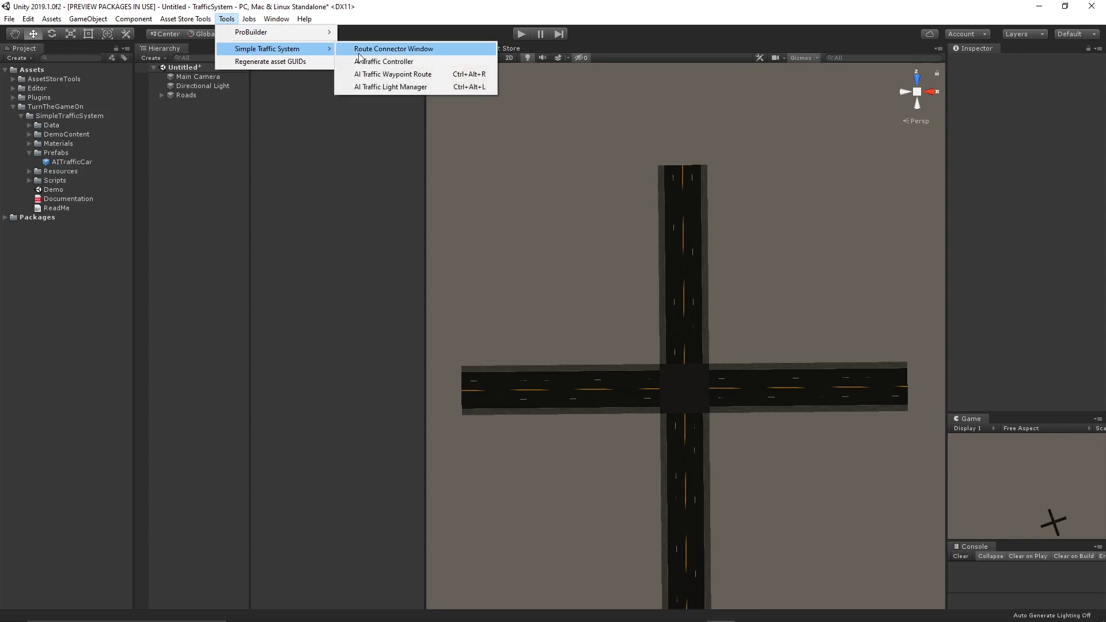
left_click(400, 64)
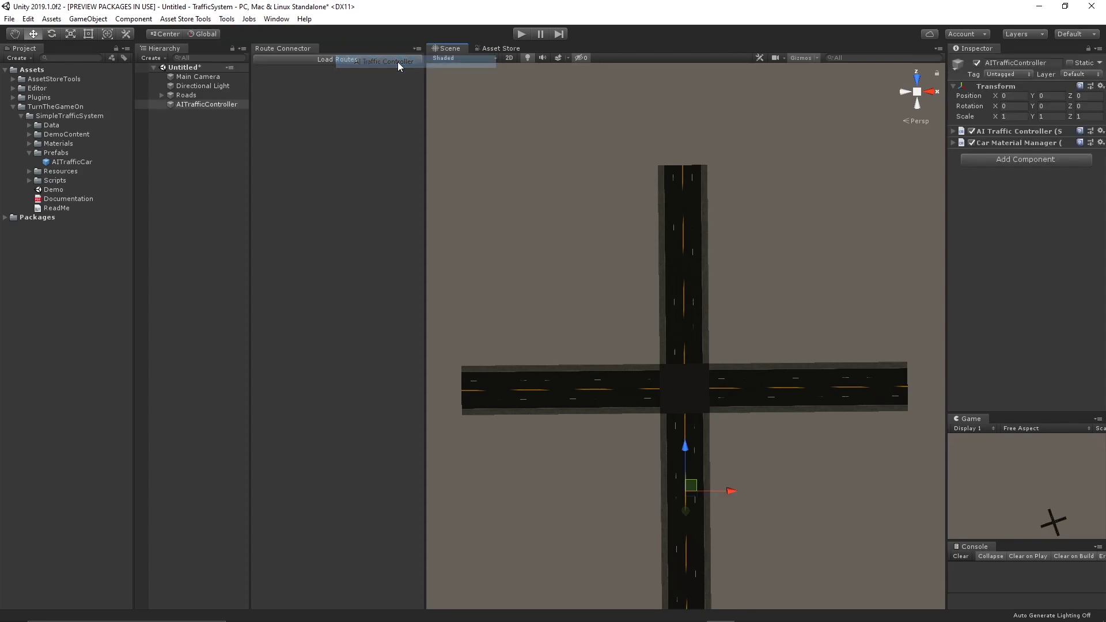
- Create a new empty AI Traffic Waypoint Route
left_click(184, 153)
left_click(226, 19)
mouse_move(249, 19)
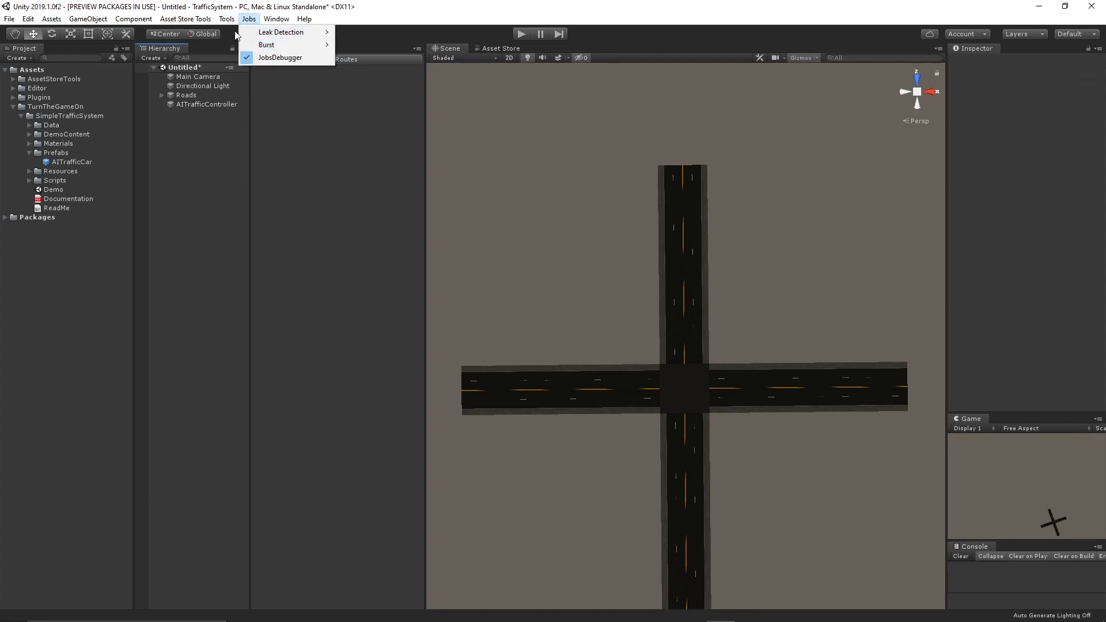
mouse_move(239, 53)
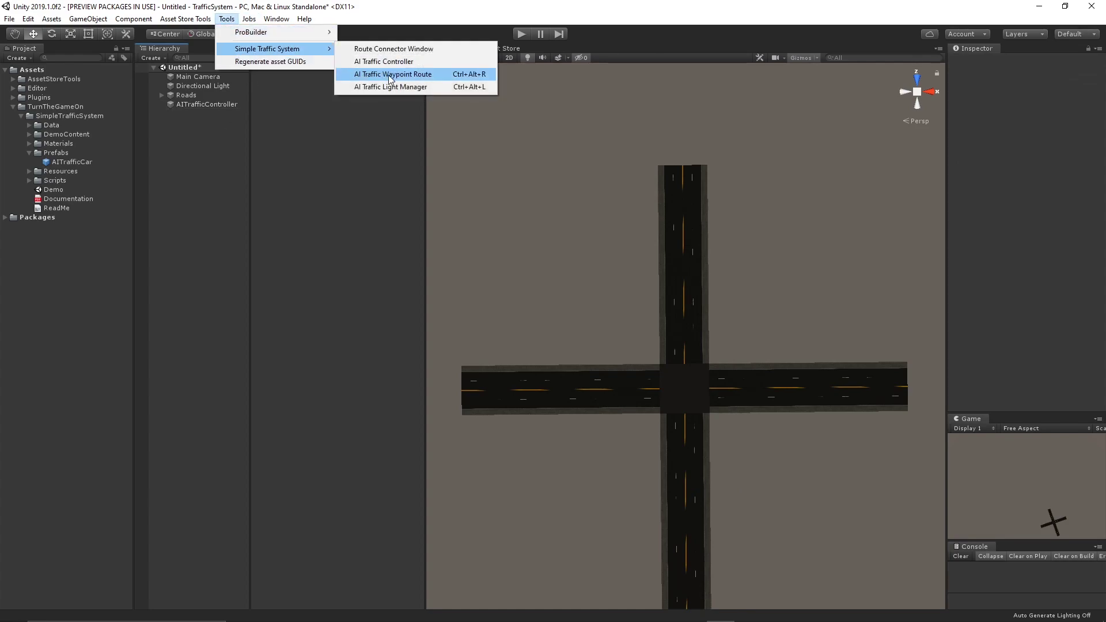
left_click(412, 77)
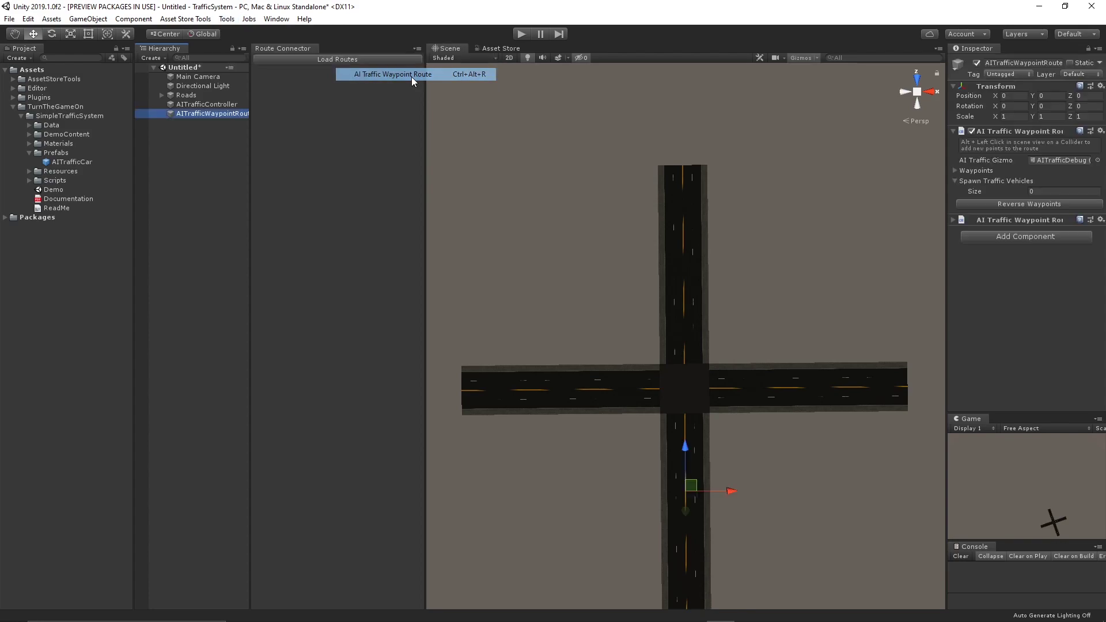
scroll(571, 418, "up", 5)
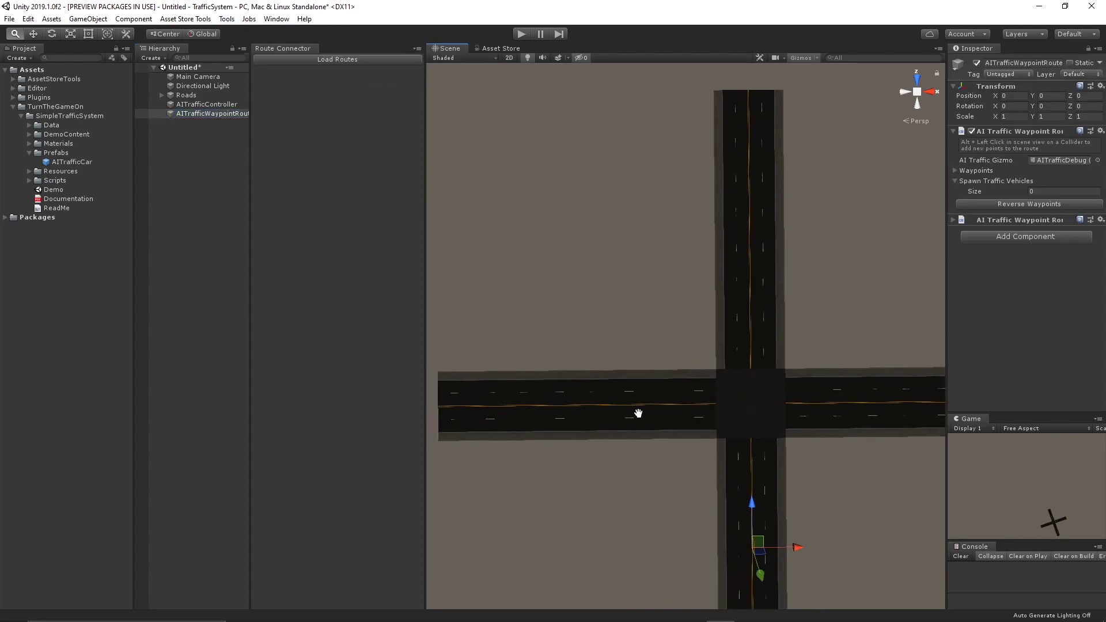
- Place eight waypoints along the western road's lower lane up to the intersection edge
left_click(461, 409, "alt")
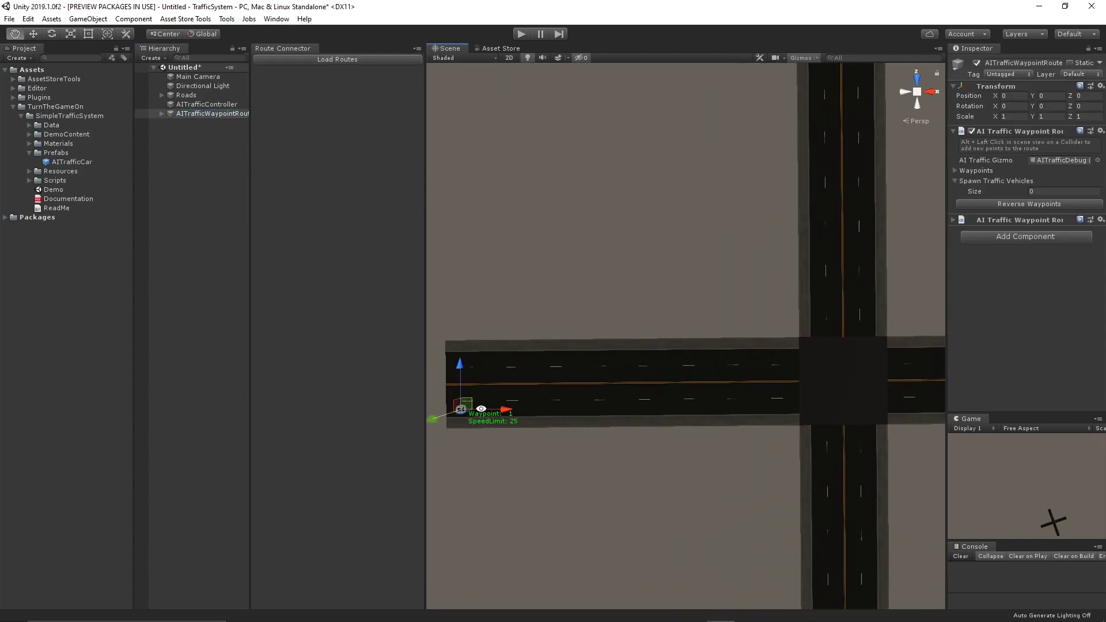
left_click(518, 410, "alt")
left_click(580, 409, "alt")
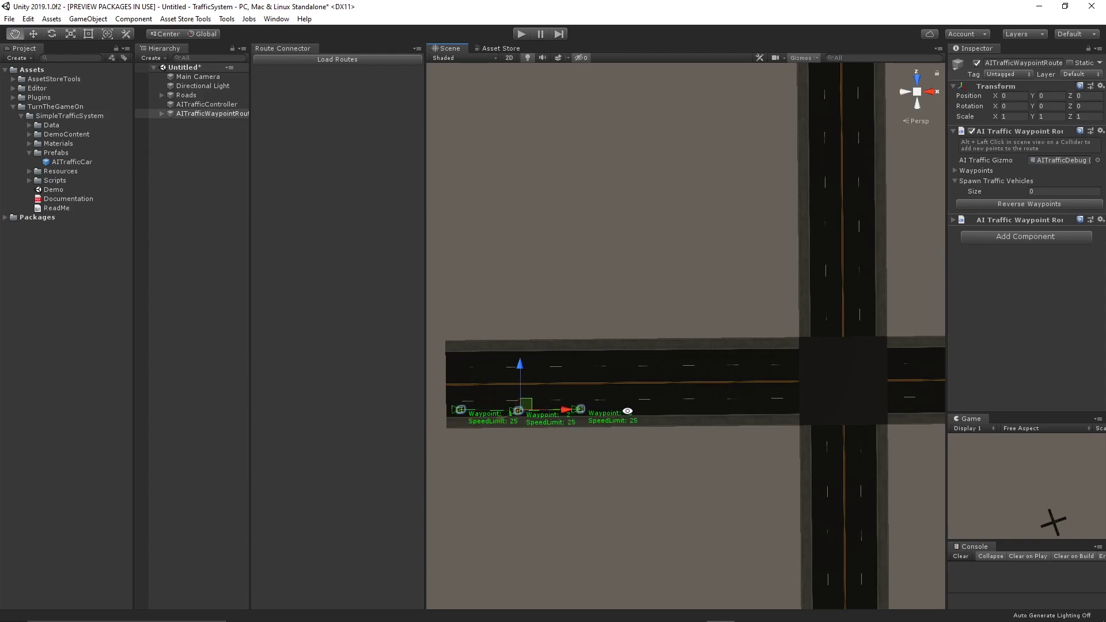
left_click(637, 410, "alt")
left_click(691, 408, "alt")
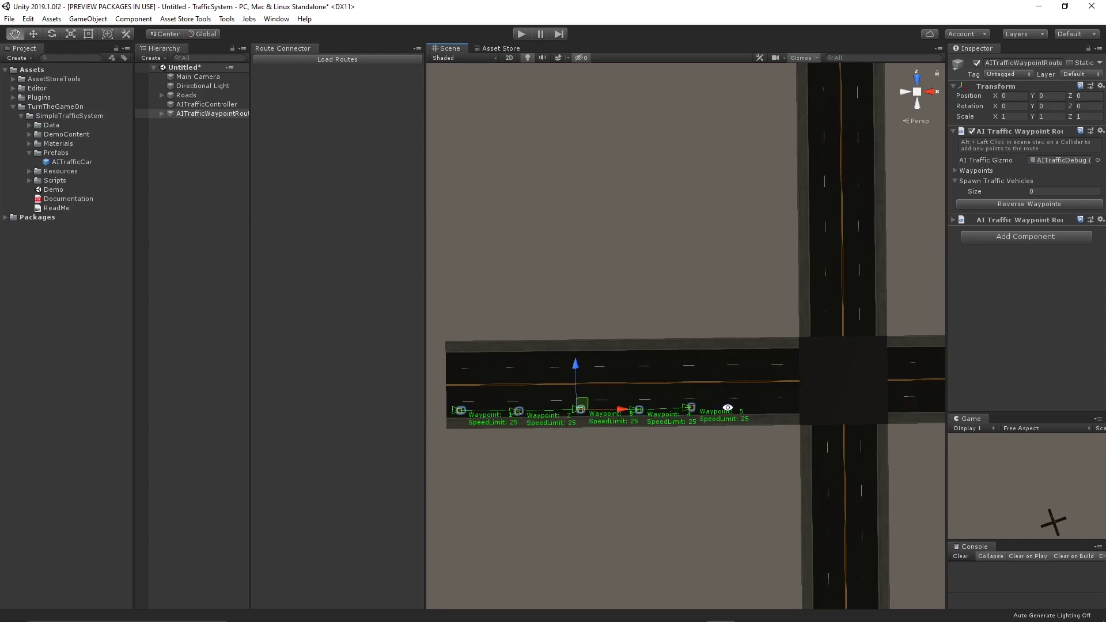
left_click(728, 408, "alt")
left_click(763, 408, "alt")
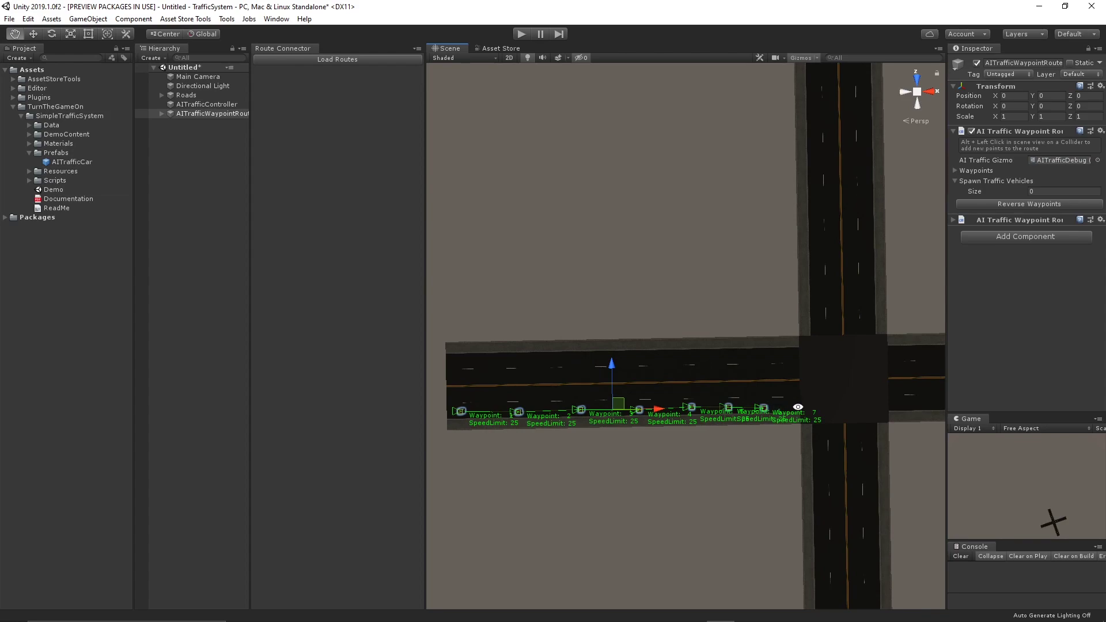
left_click(797, 408, "alt")
- Select AITrafficWaypoint 1–8 and shift them up into the lane at Z 35.9
left_click(156, 113)
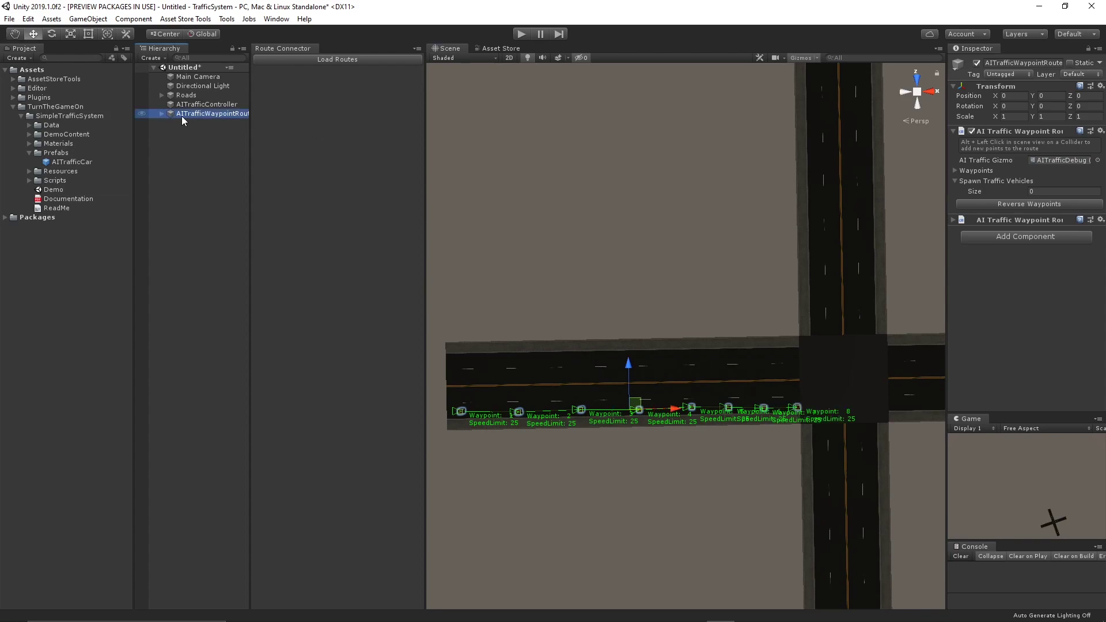
left_click(163, 113)
left_click(185, 122)
left_click(229, 187, "shift")
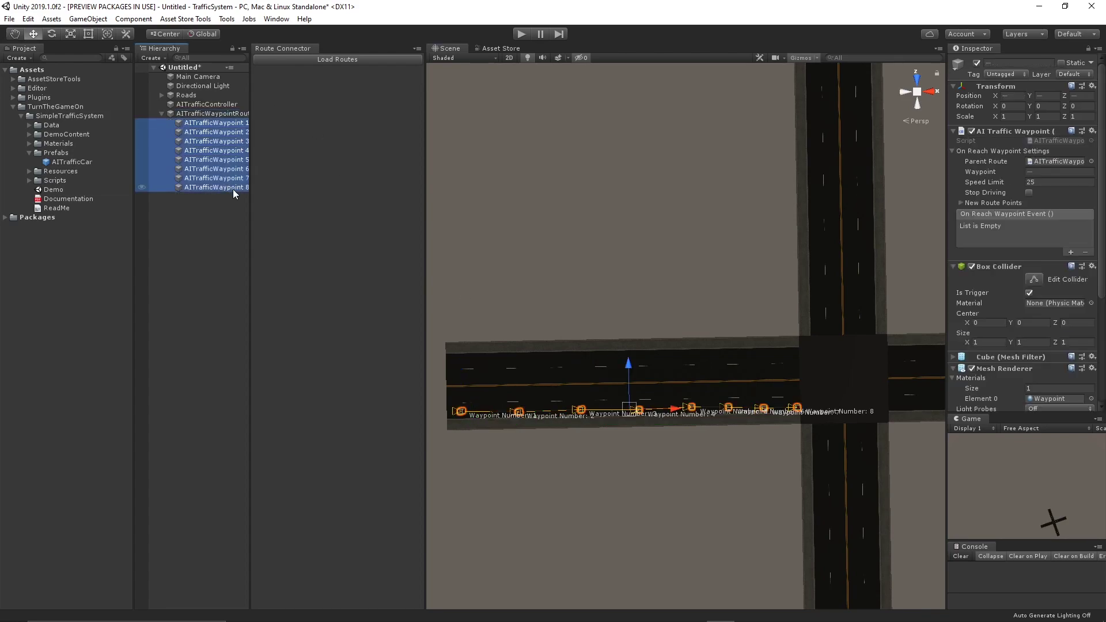
left_click_drag(1065, 94, 1070, 96)
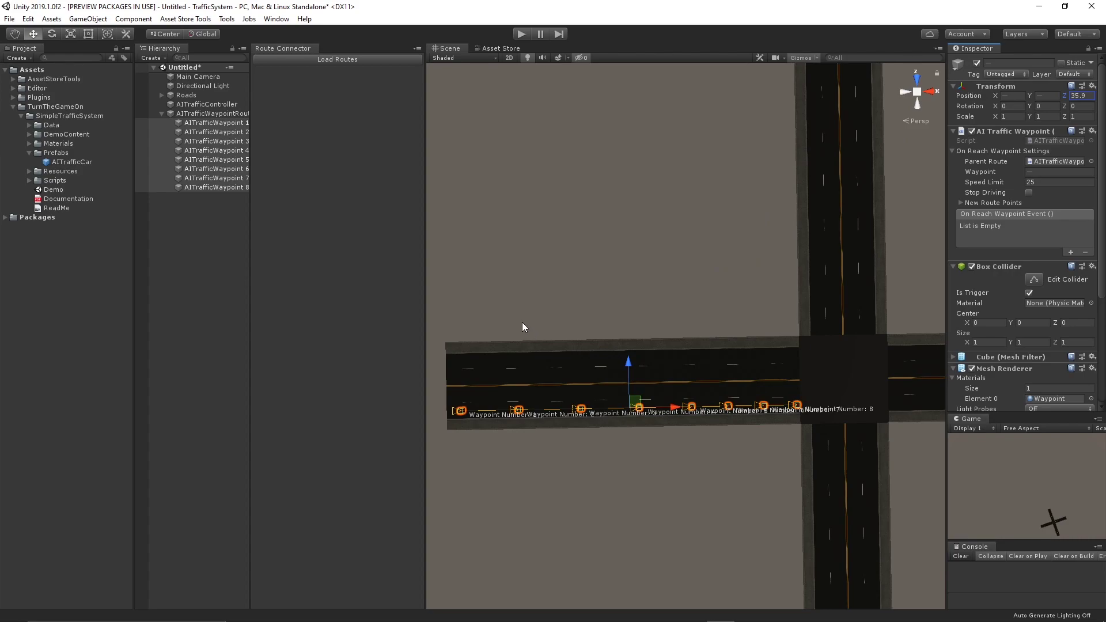
left_click(203, 114)
- Duplicate the route and move the copy's eight waypoints up into the next lane
key("ctrl+d")
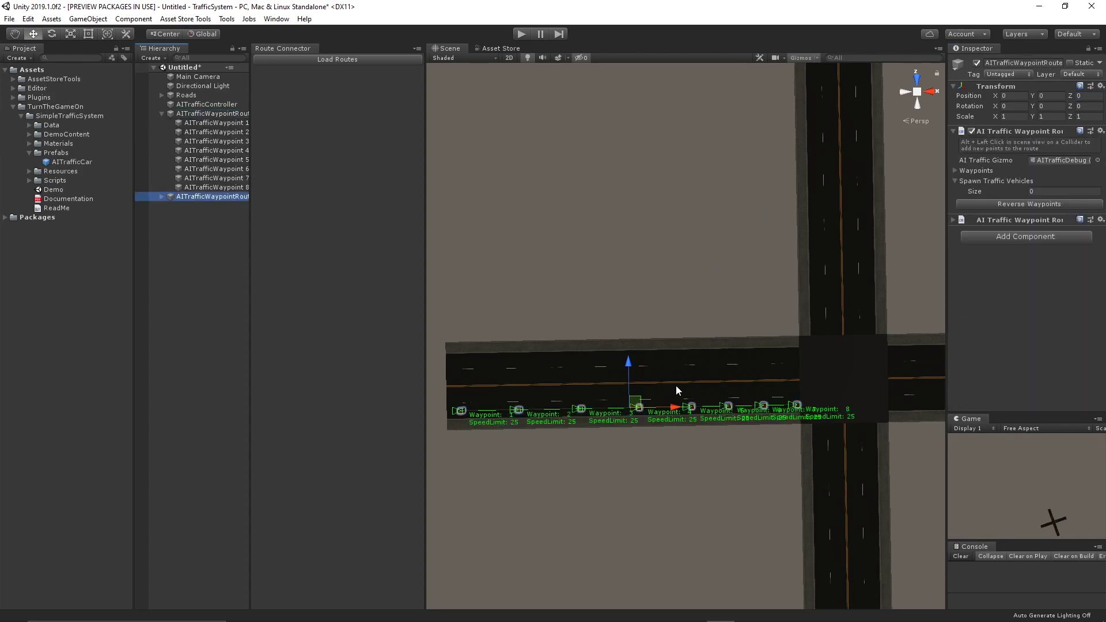
left_click(161, 196)
left_click(208, 206)
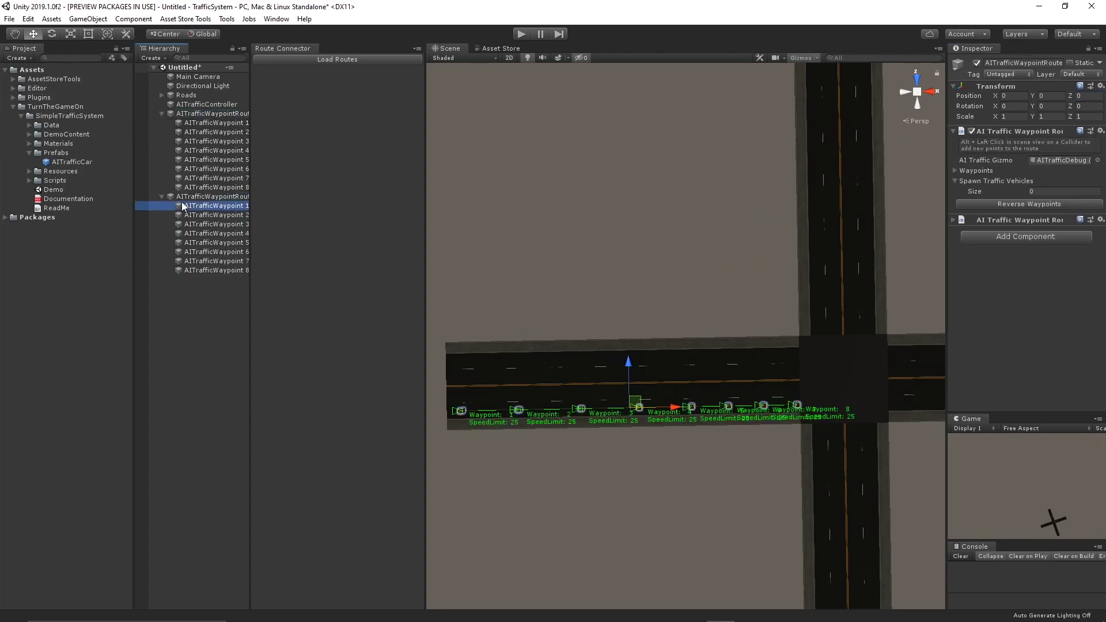
left_click(208, 270, "shift")
left_click_drag(634, 368, 634, 353)
- Duplicate the second route, move the third route into the upper lane, and reverse its waypoints
left_click(197, 197)
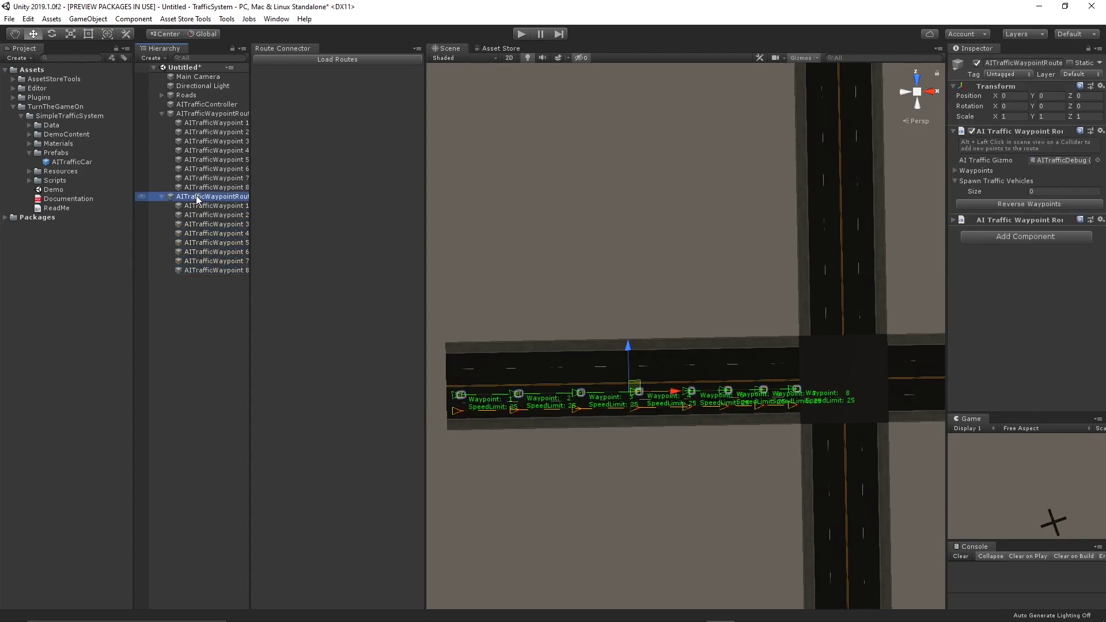
key("ctrl+d")
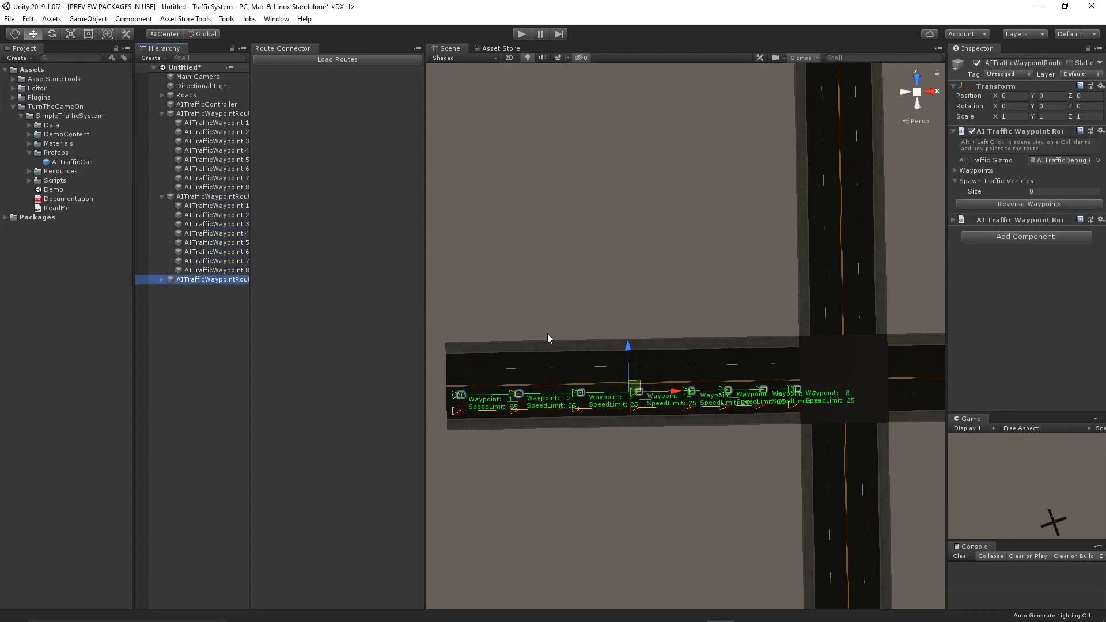
left_click(161, 280)
left_click(199, 290)
left_click(211, 353, "shift")
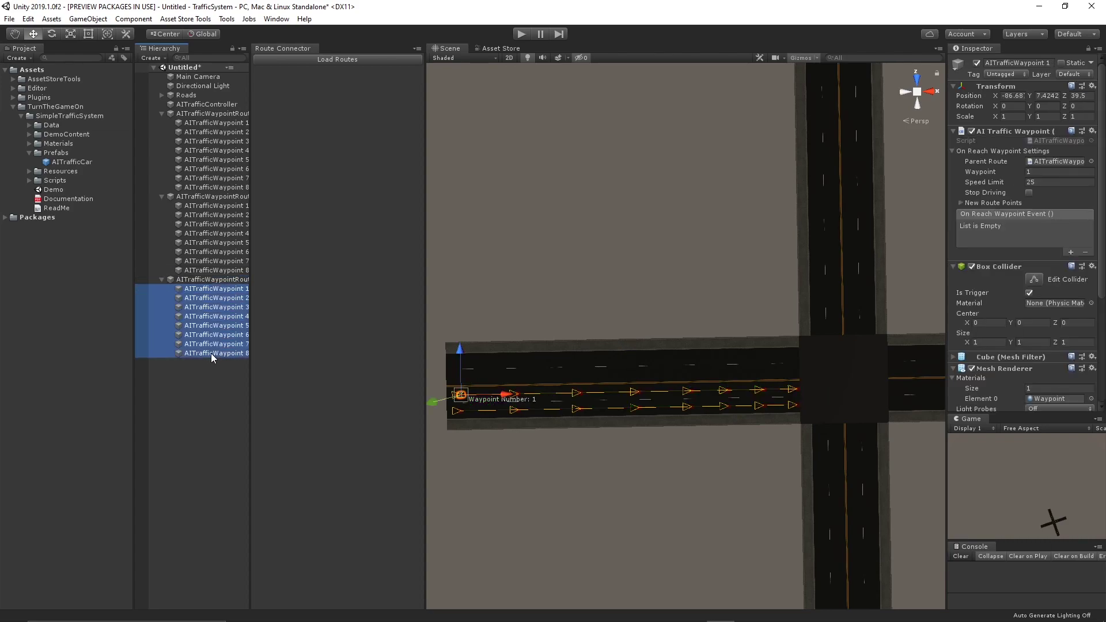
left_click_drag(630, 350, 631, 331)
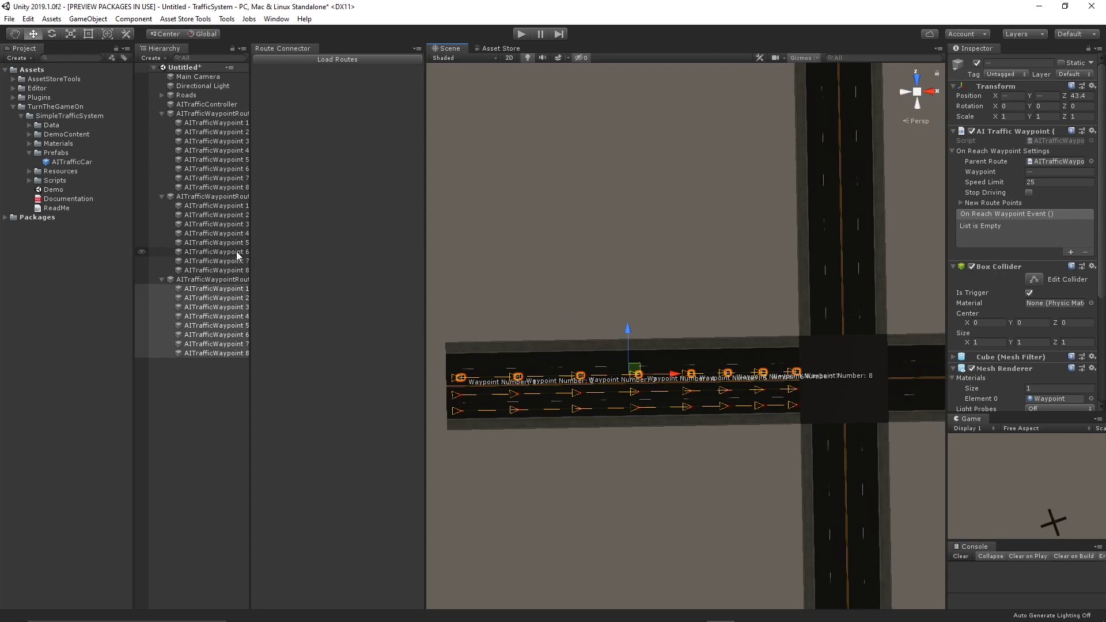
left_click(211, 280)
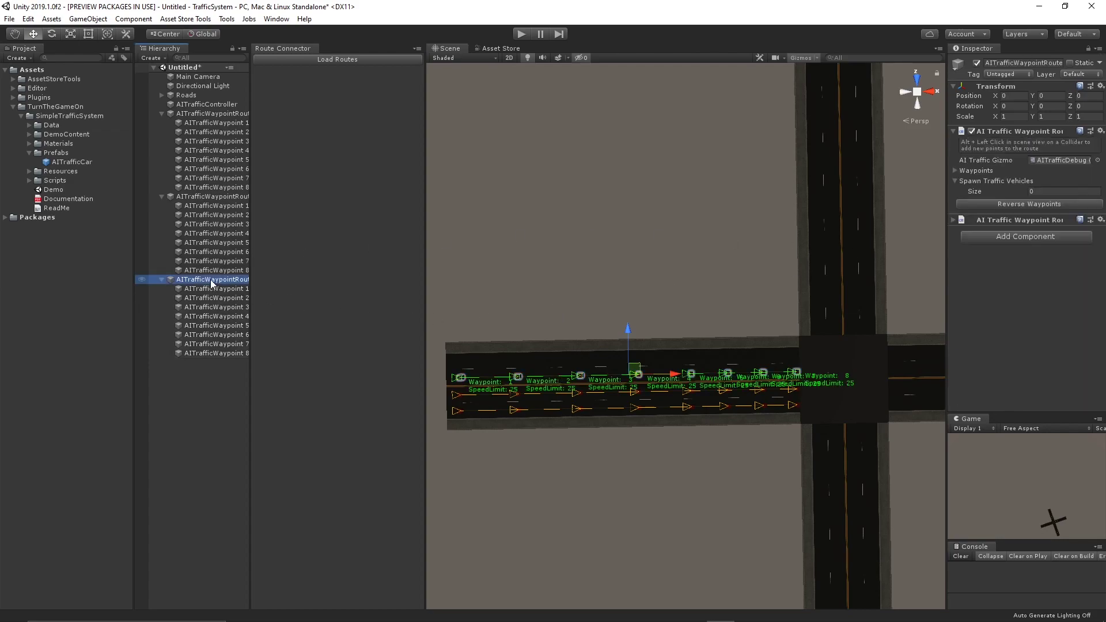
left_click(1019, 204)
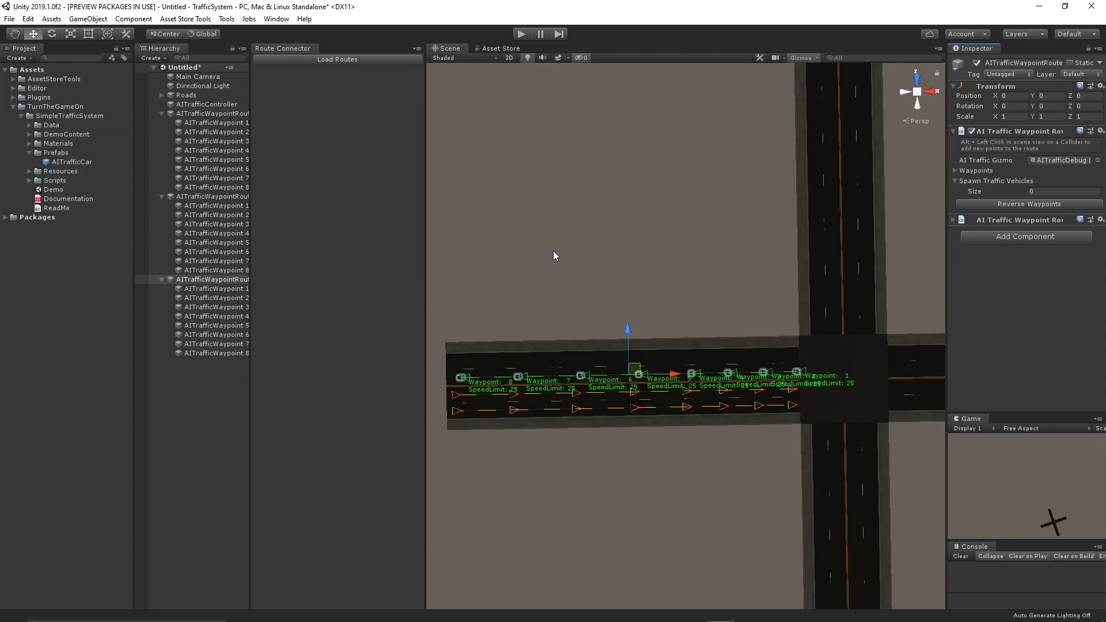
- Duplicate the third route and shift the fourth route's waypoints into the next lane at Z 46.9
left_click(195, 281)
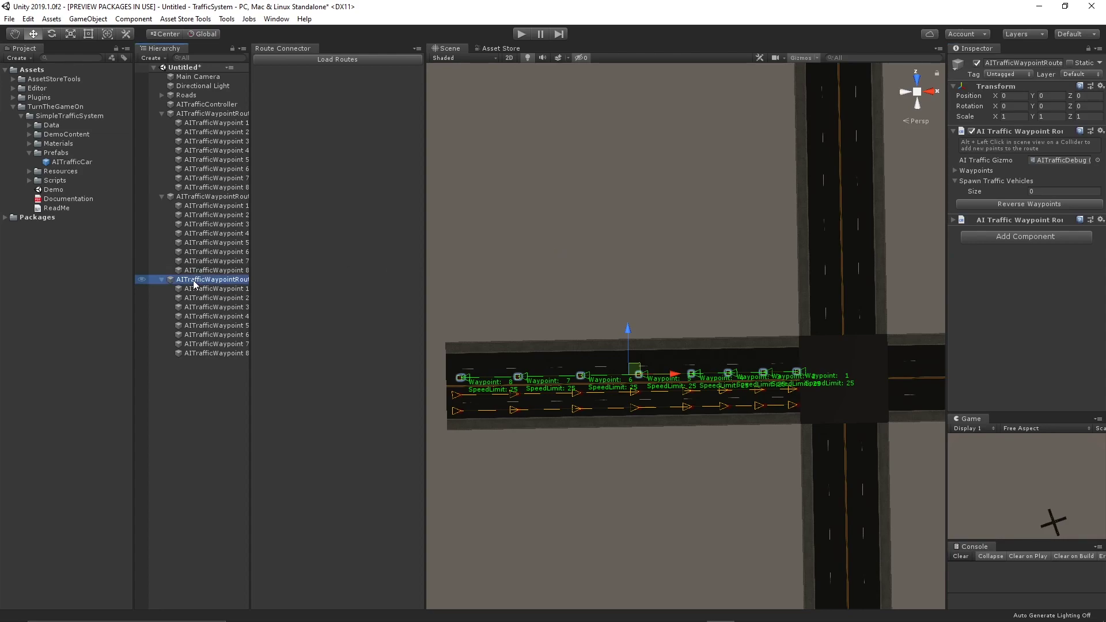
key("ctrl+d")
left_click(162, 362)
left_click(212, 372)
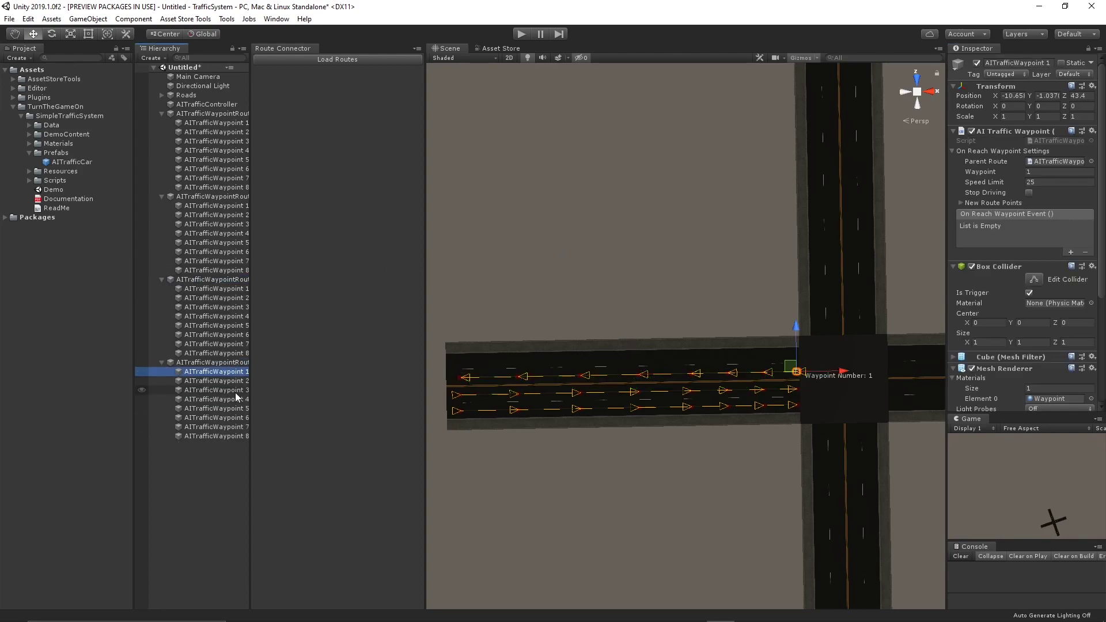
left_click(236, 435, "shift")
left_click_drag(628, 331, 627, 313)
- Pan to the east road and collapse all waypoint routes in the Hierarchy
scroll(659, 352, "down", 2)
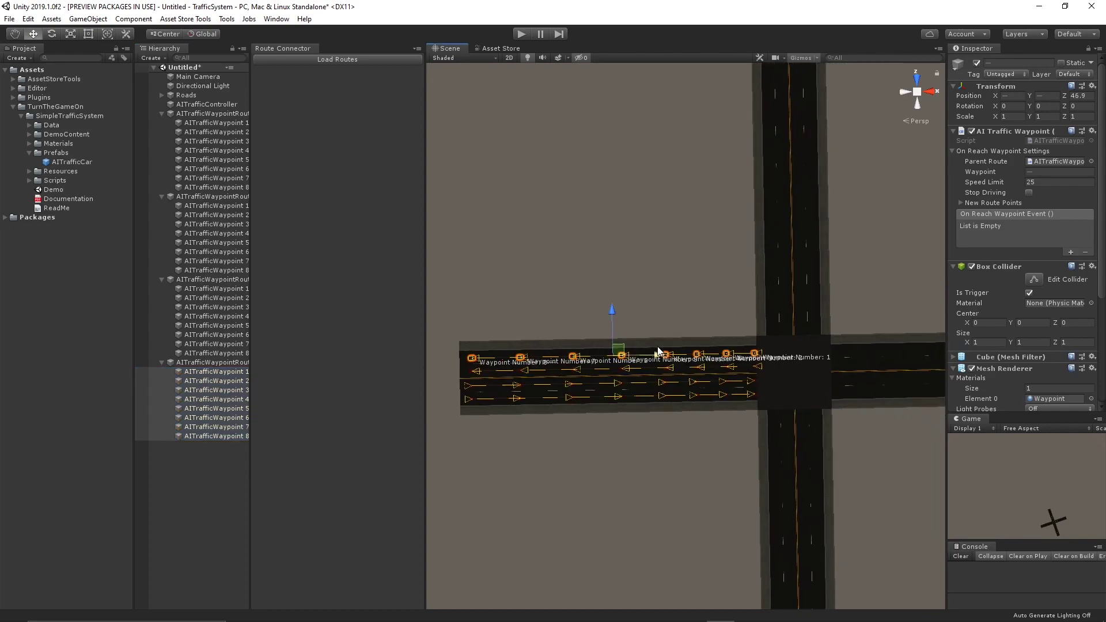
middle_click_drag(658, 351, 597, 340)
middle_click_drag(716, 338, 693, 336)
scroll(685, 333, "up", 3)
left_click(163, 362)
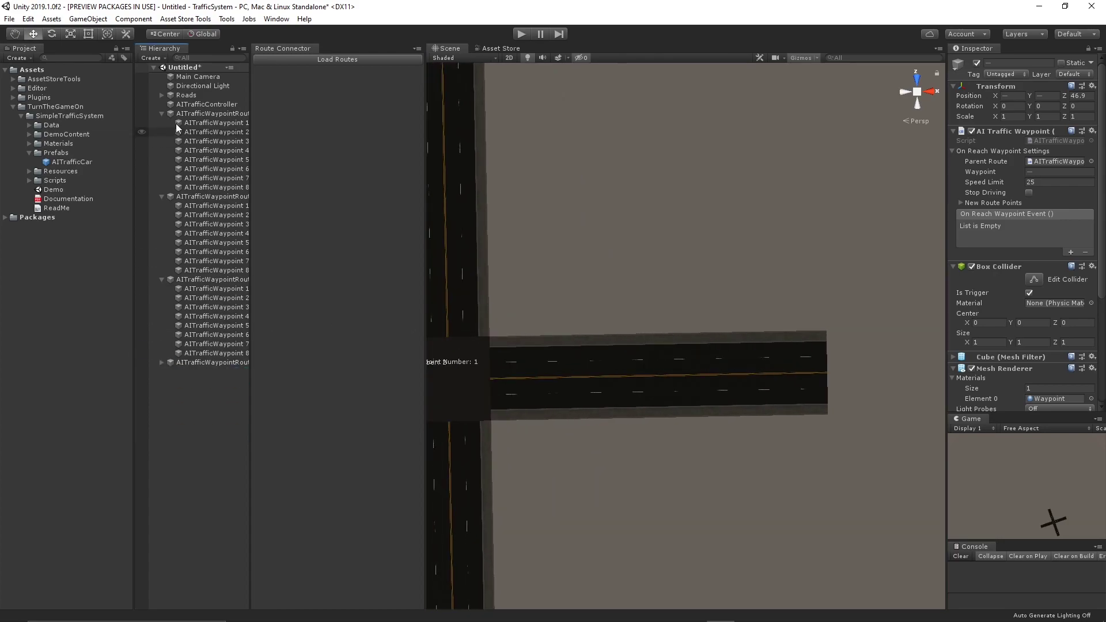
left_click(155, 68, "alt")
- Clear the selection and create a new empty waypoint route with Alt+Shift+R
left_click(154, 68)
left_click(197, 182)
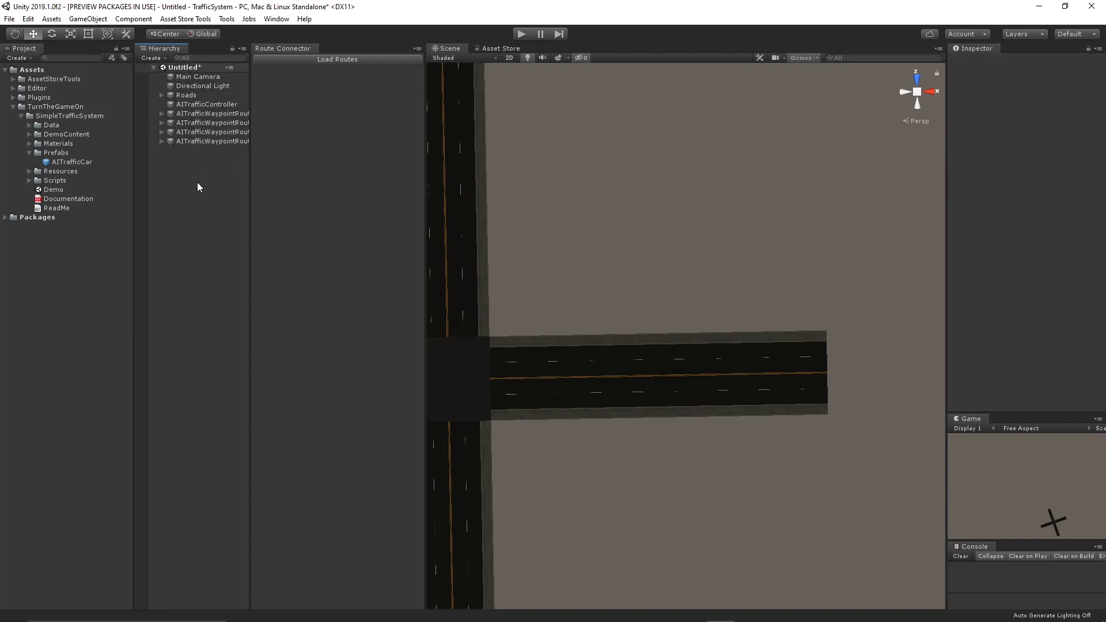
key("alt+shift+r")
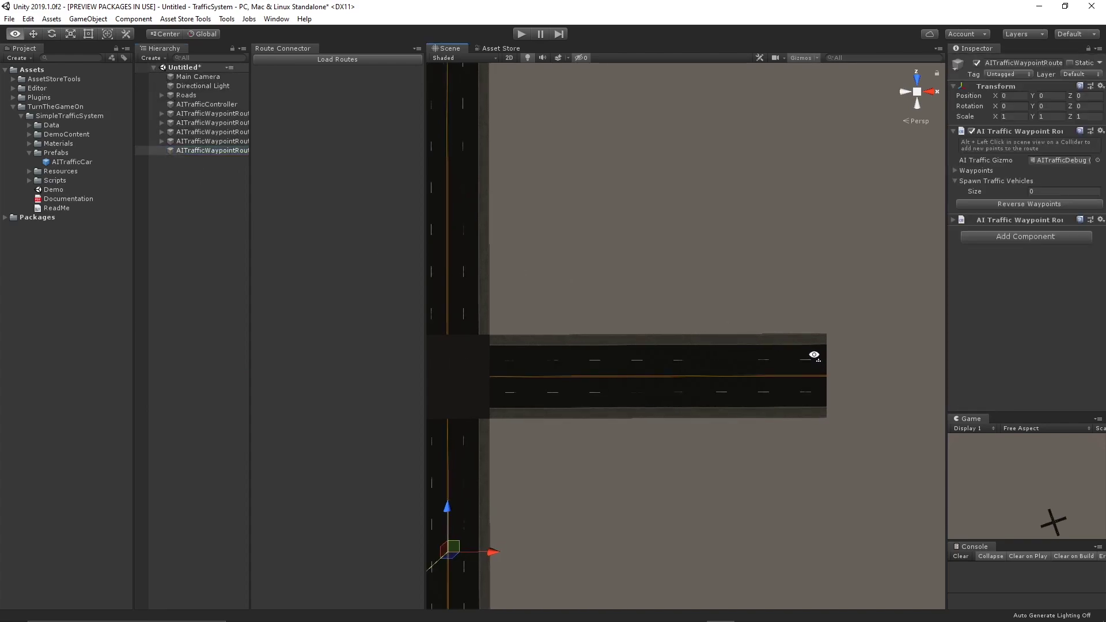
- Place ten waypoints along the east road's top lane from its east end to the intersection
left_click(814, 351, "alt")
left_click(745, 350, "alt")
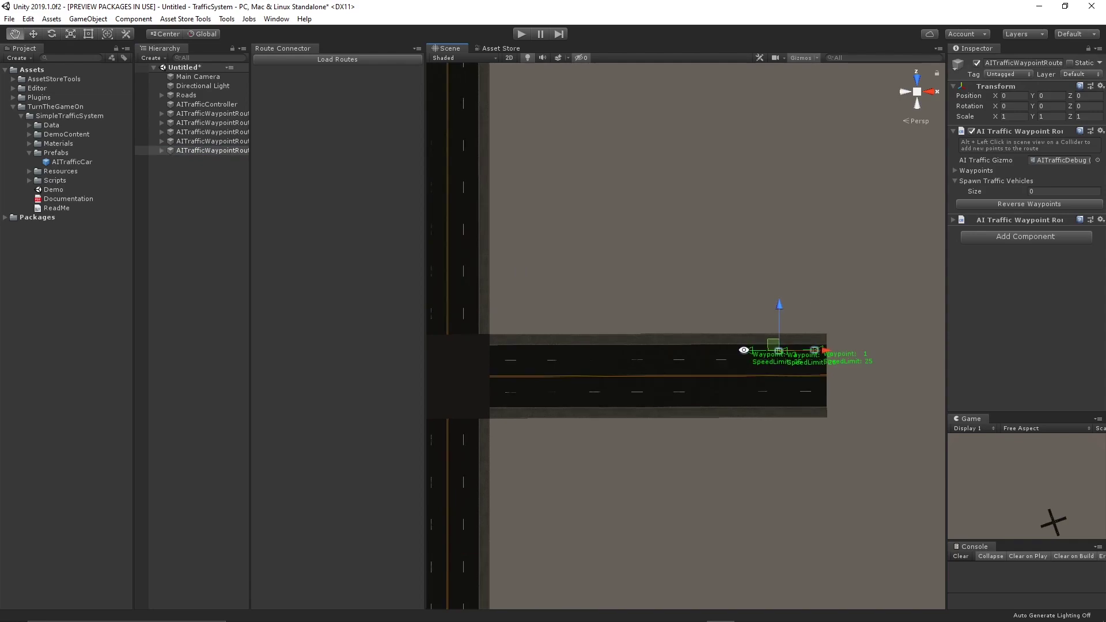
left_click(703, 351, "alt")
left_click(657, 350, "alt")
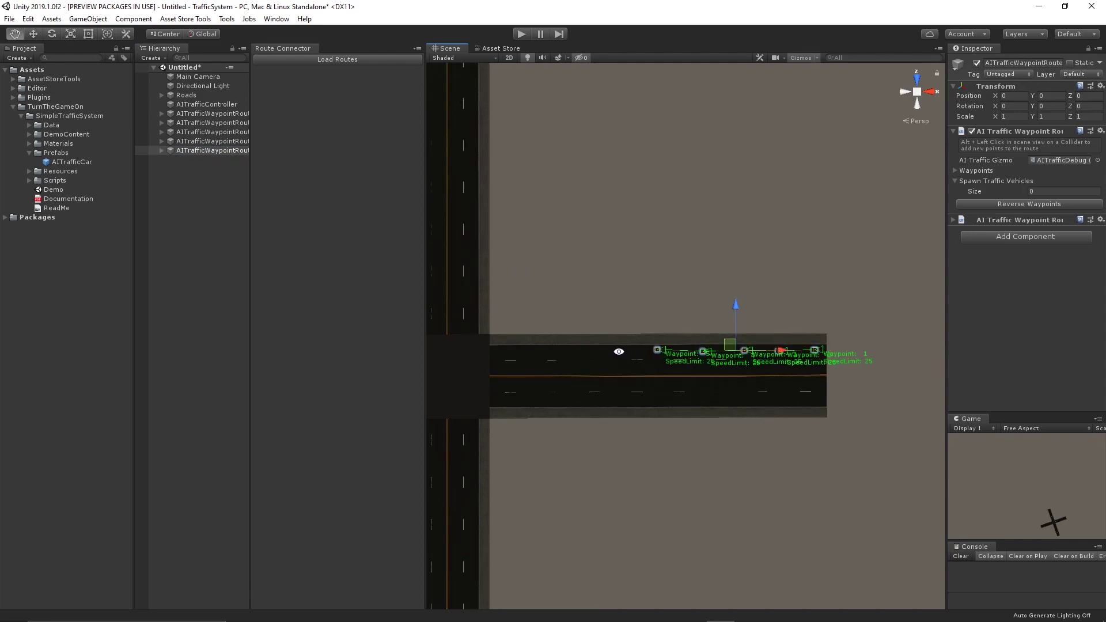
left_click(620, 351, "alt")
left_click(583, 350, "alt")
left_click(545, 351, "alt")
left_click(519, 353, "alt")
left_click(498, 353, "alt")
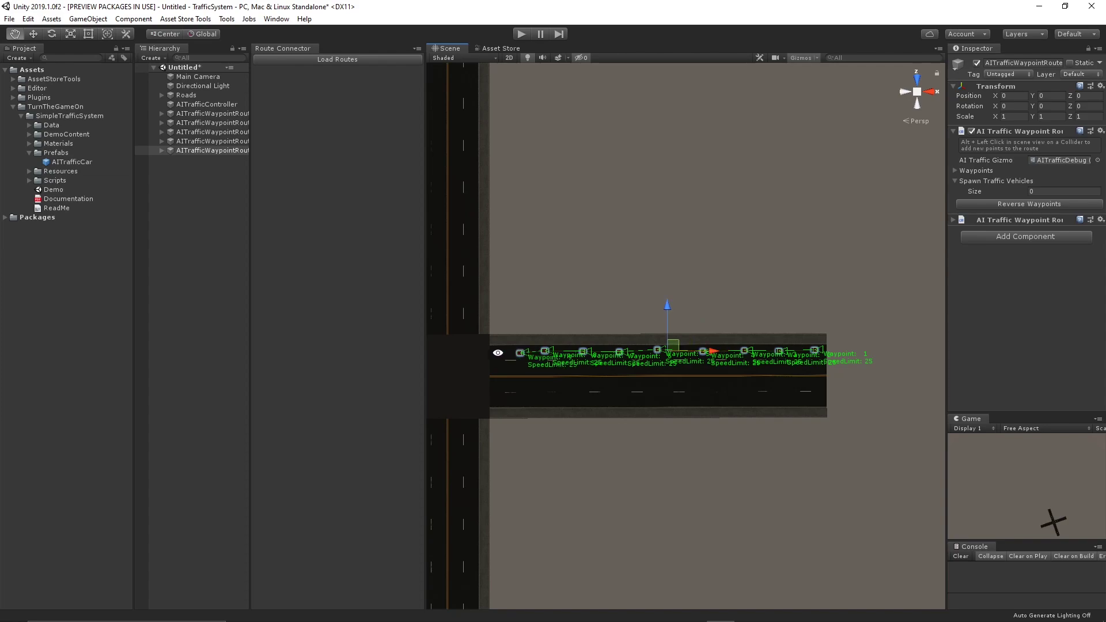
key("w")
- Align all ten waypoints of the new route at Position Z 47.1
left_click(162, 150)
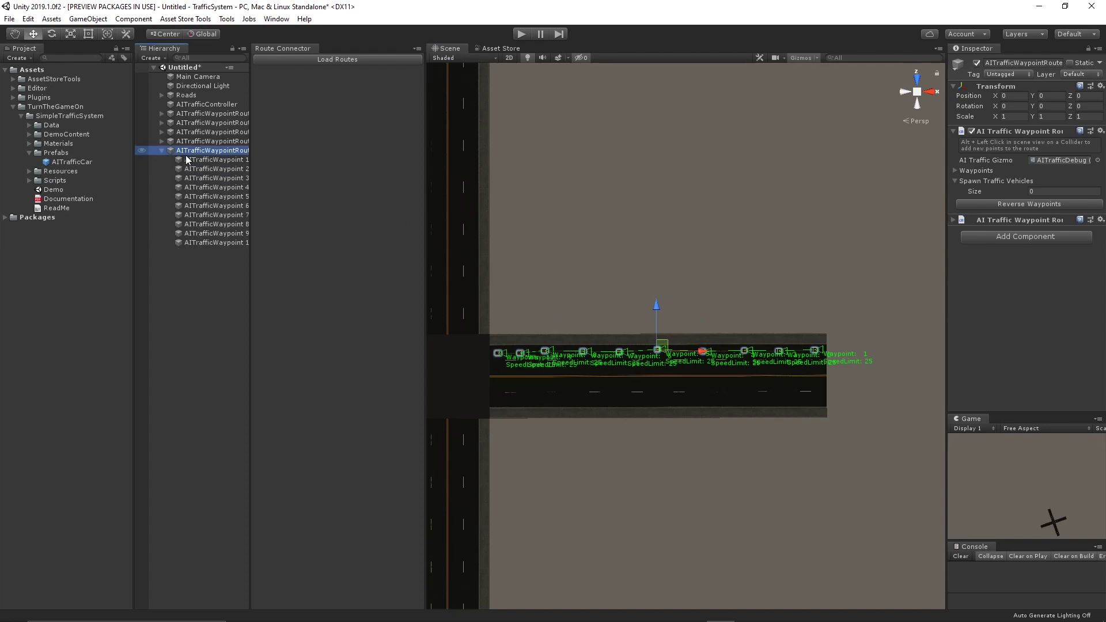
left_click(210, 159)
left_click(210, 242, "shift")
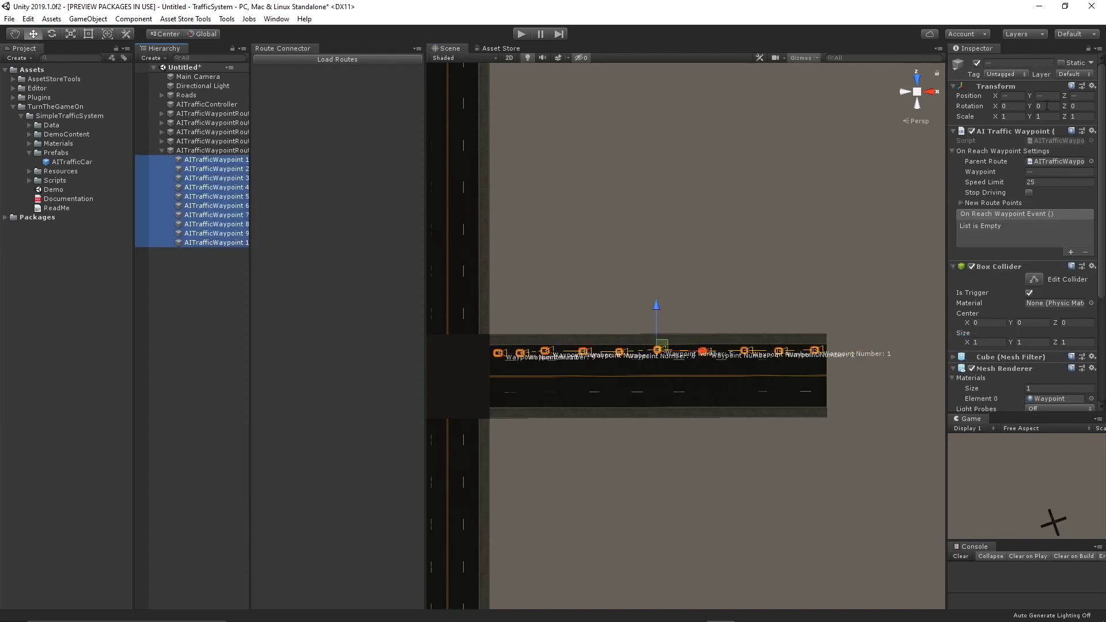
left_click(1066, 96)
type("47.4")
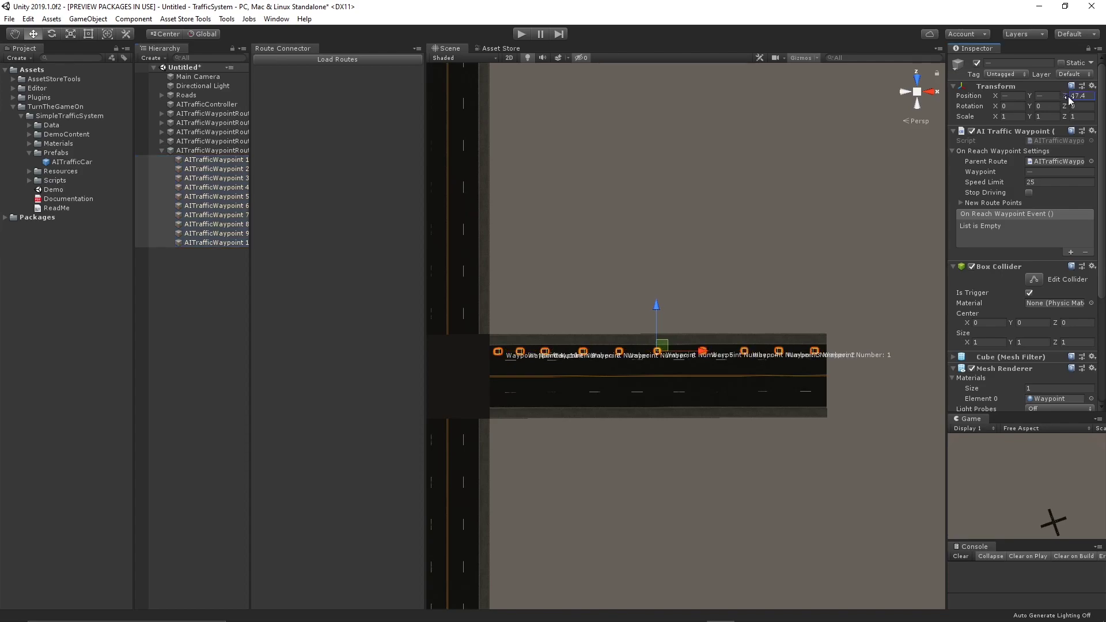
left_click_drag(656, 305, 655, 306)
left_click(194, 150)
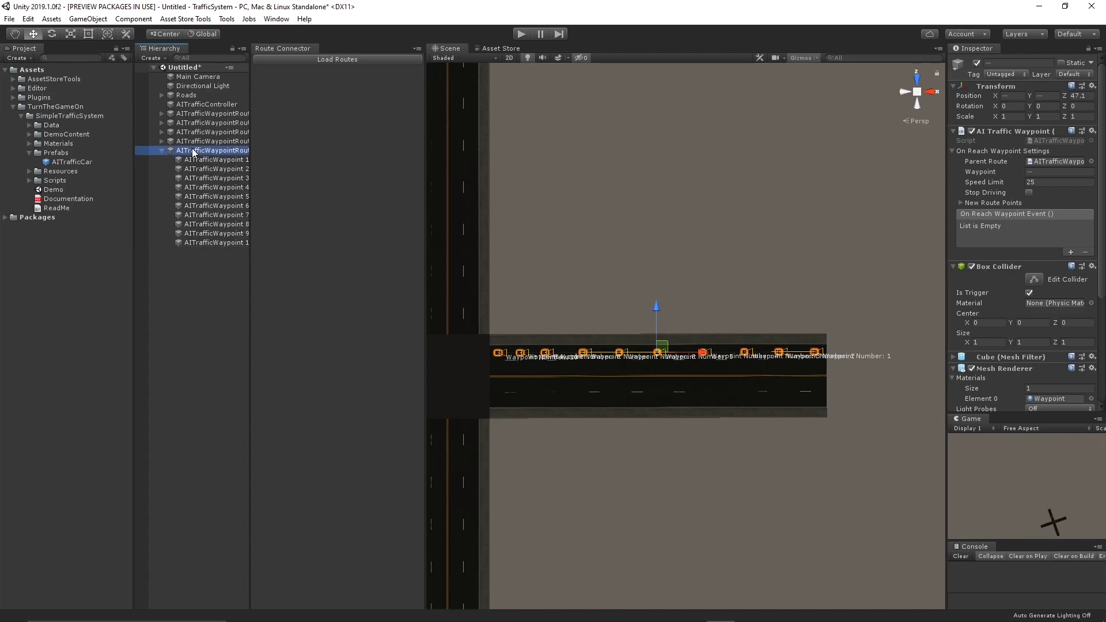
- Duplicate the east-road route, move the copy down one lane, and reverse its direction
key("ctrl+d")
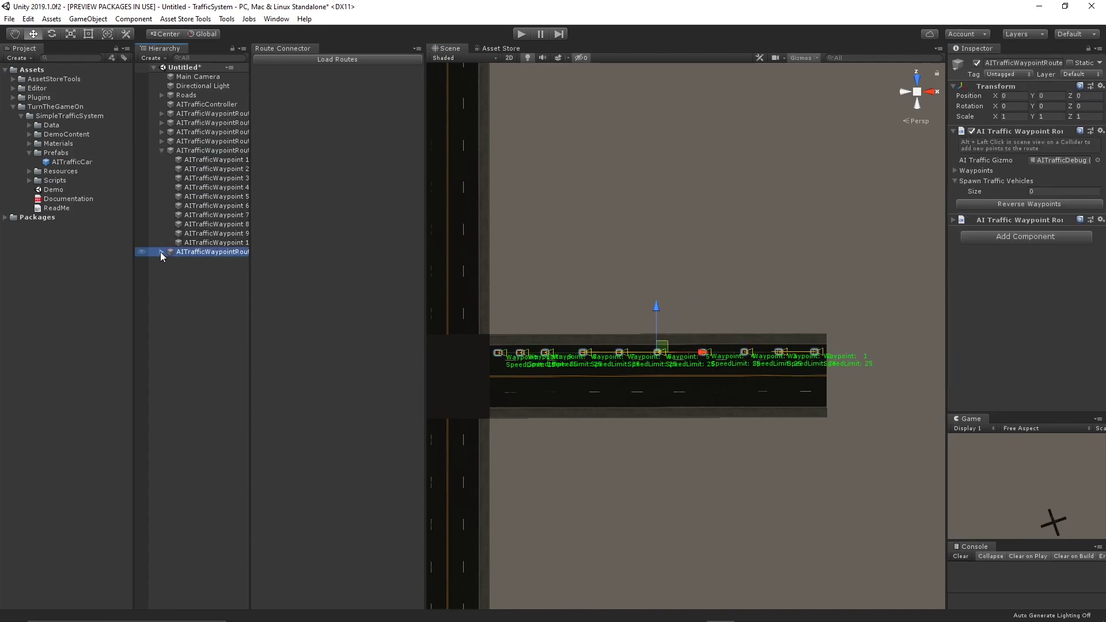
left_click(161, 252)
left_click(196, 261)
left_click(216, 343, "shift")
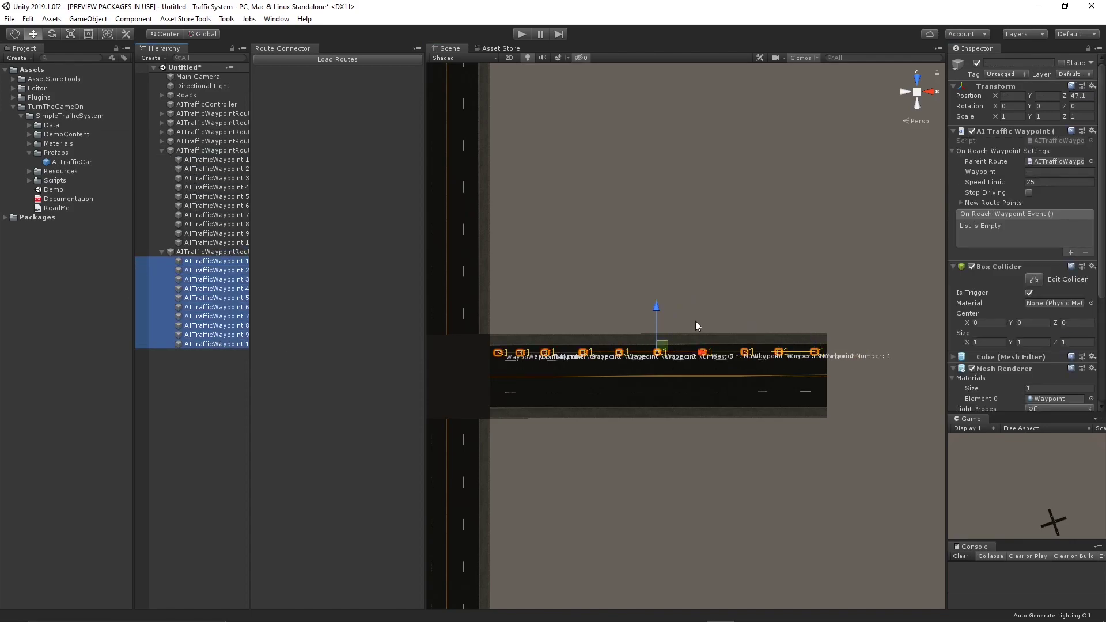
left_click_drag(655, 302, 652, 316)
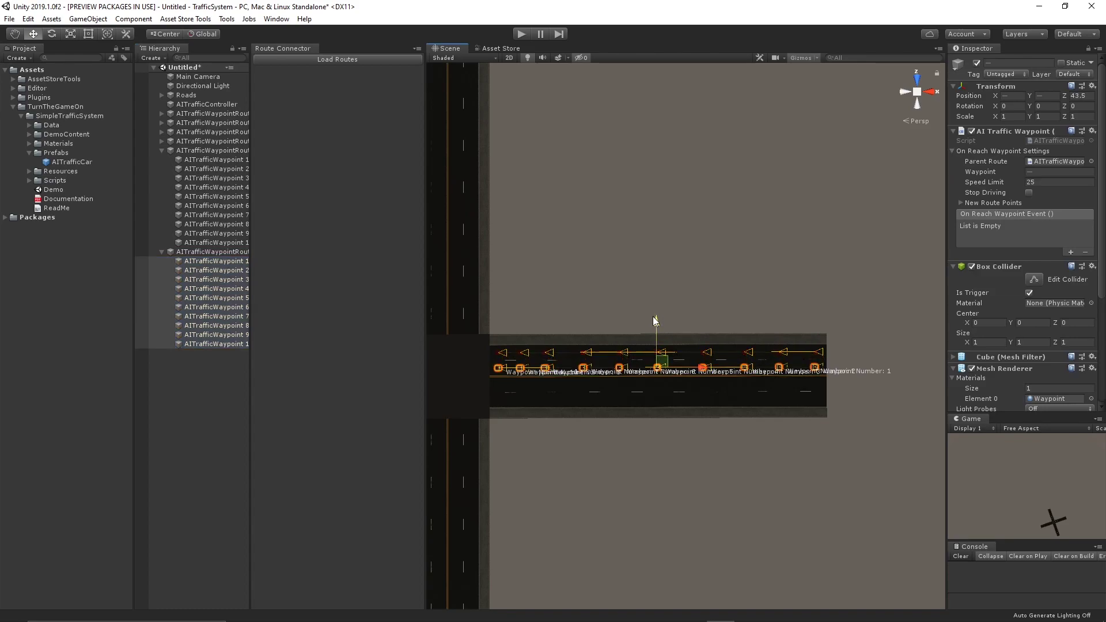
left_click(163, 150)
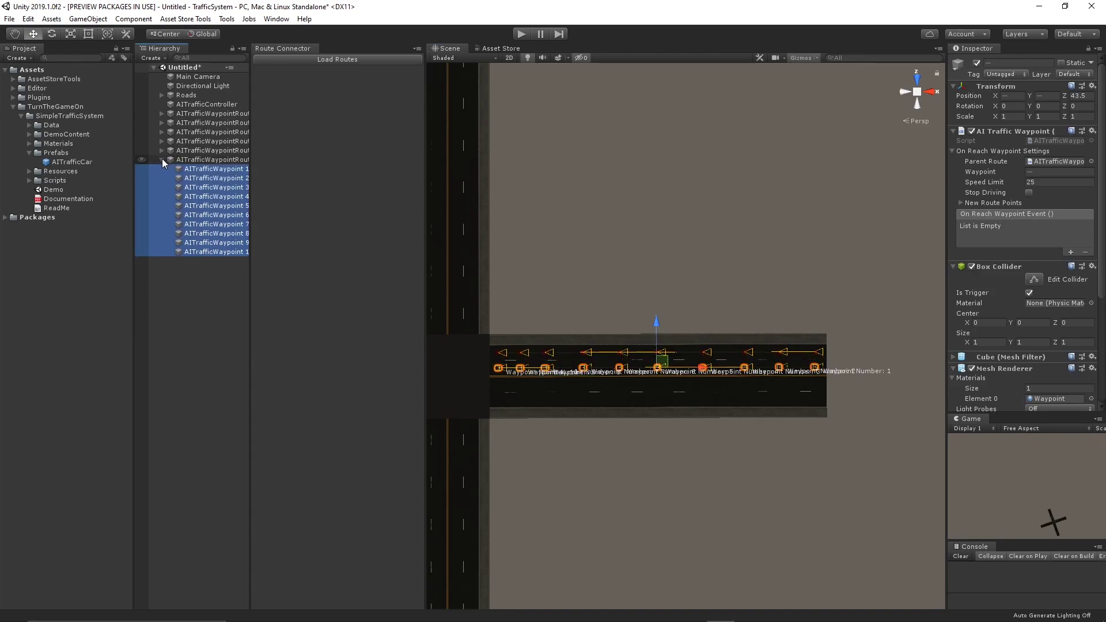
left_click(163, 159)
left_click(186, 159)
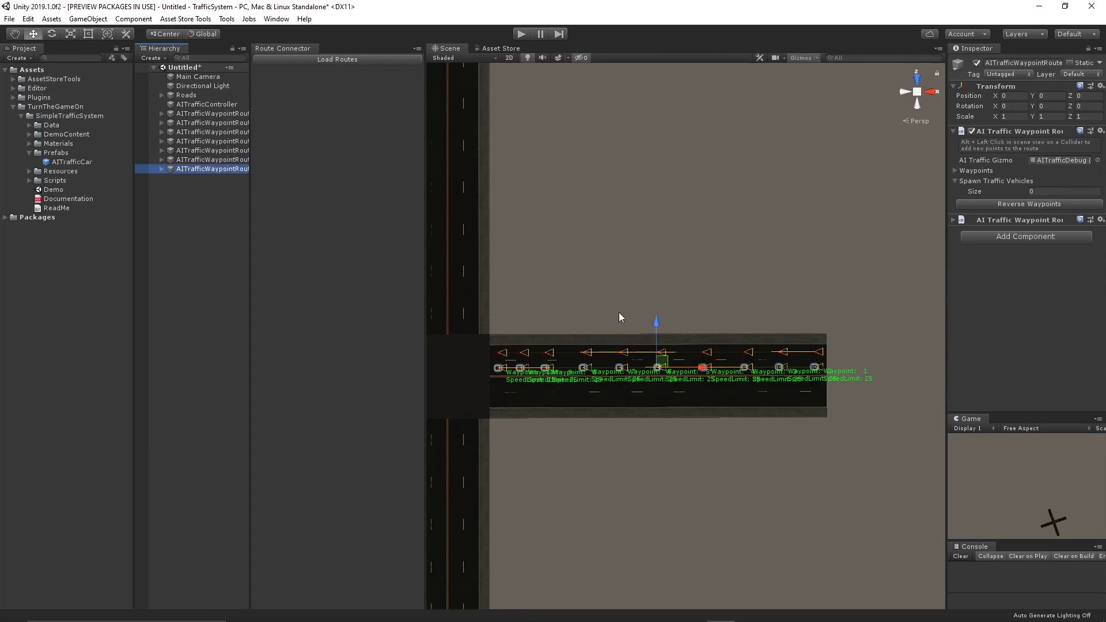
left_click(1029, 203)
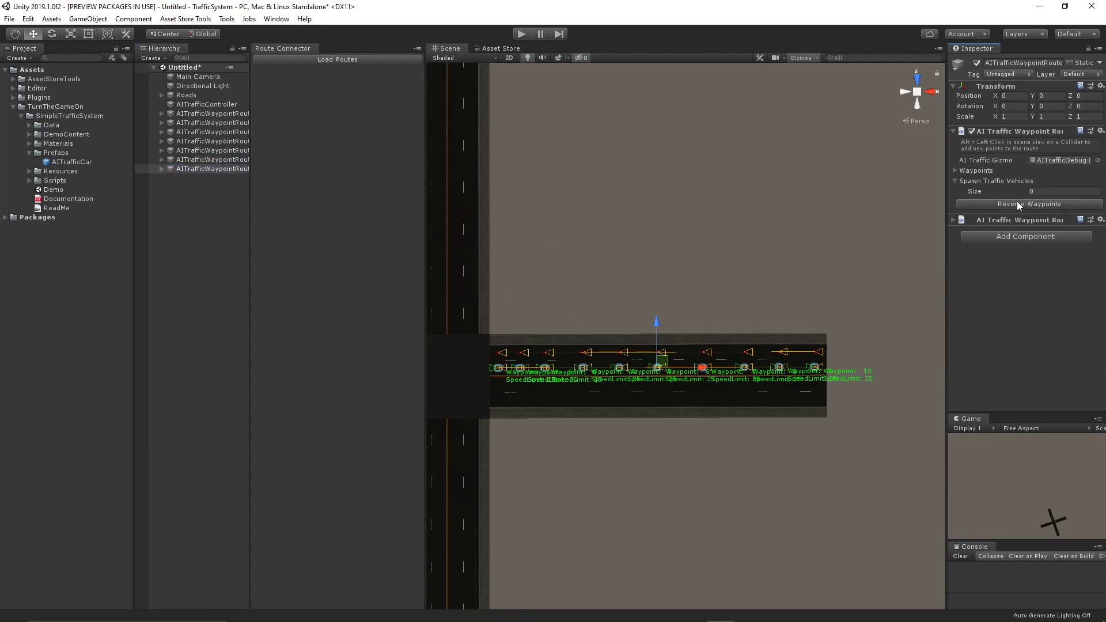
- Move the next route's ten waypoints down into the third lane at Z 39.5
left_click(161, 170)
left_click(196, 178)
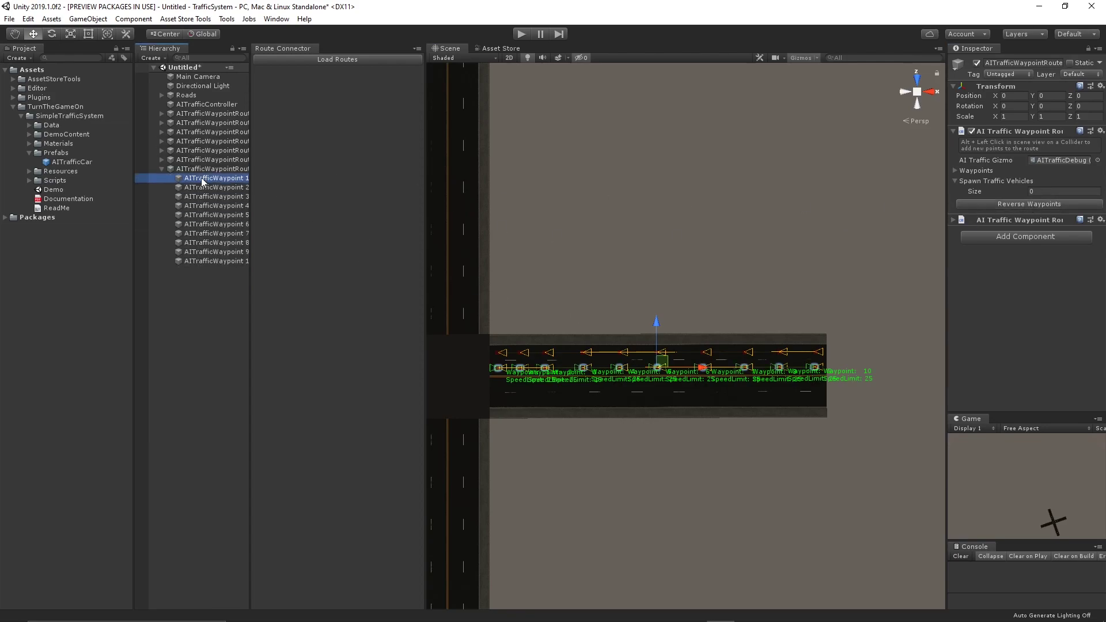
left_click(218, 261, "shift")
left_click_drag(656, 319, 655, 338)
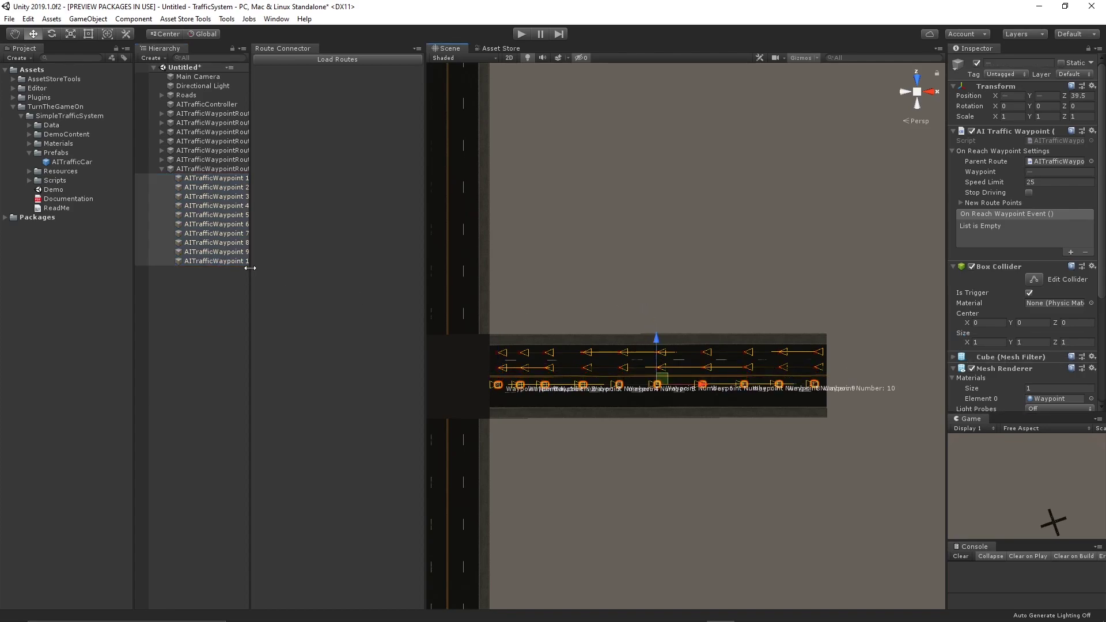
- Duplicate that route and shift the copy's waypoints into the bottom lane at Z 35.8
left_click(206, 168)
key("ctrl+d")
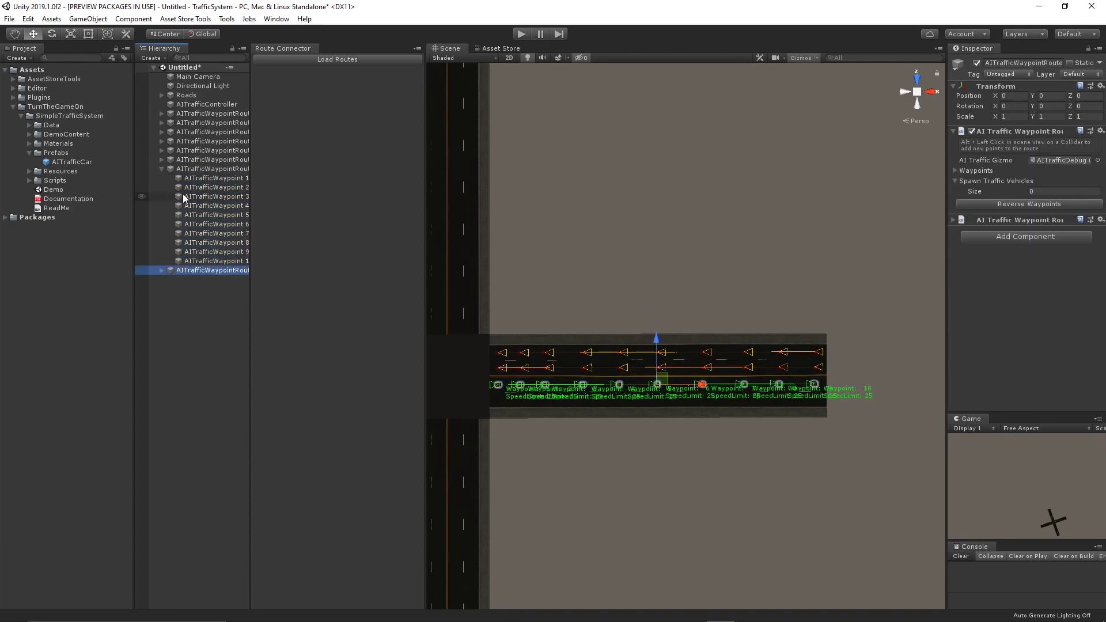
left_click(162, 271)
left_click(214, 280)
left_click(218, 362, "shift")
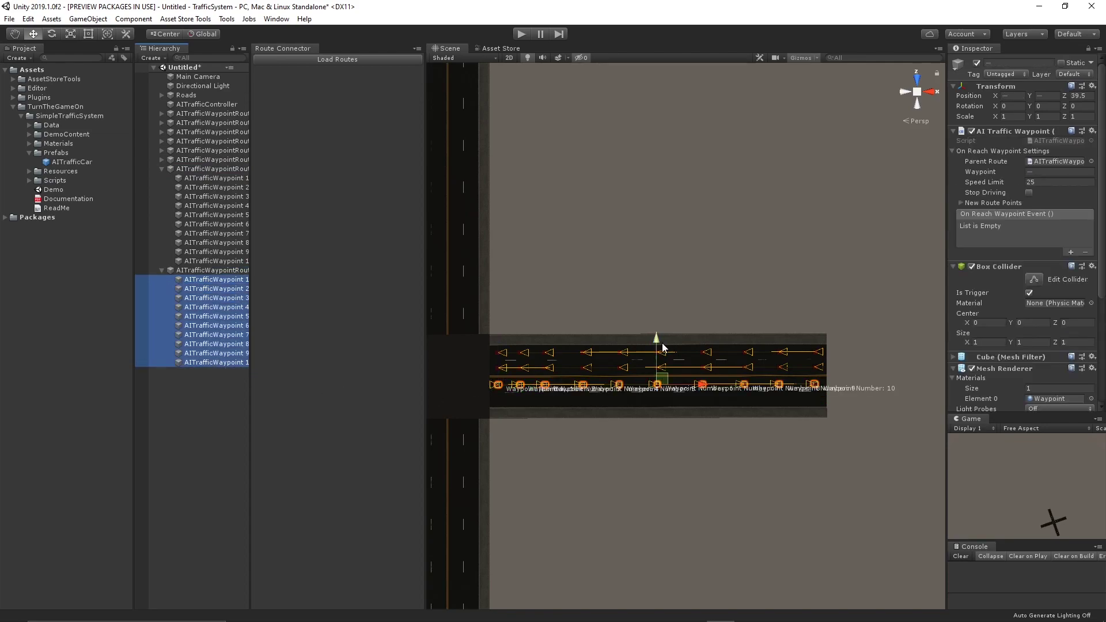
left_click_drag(662, 344, 656, 361)
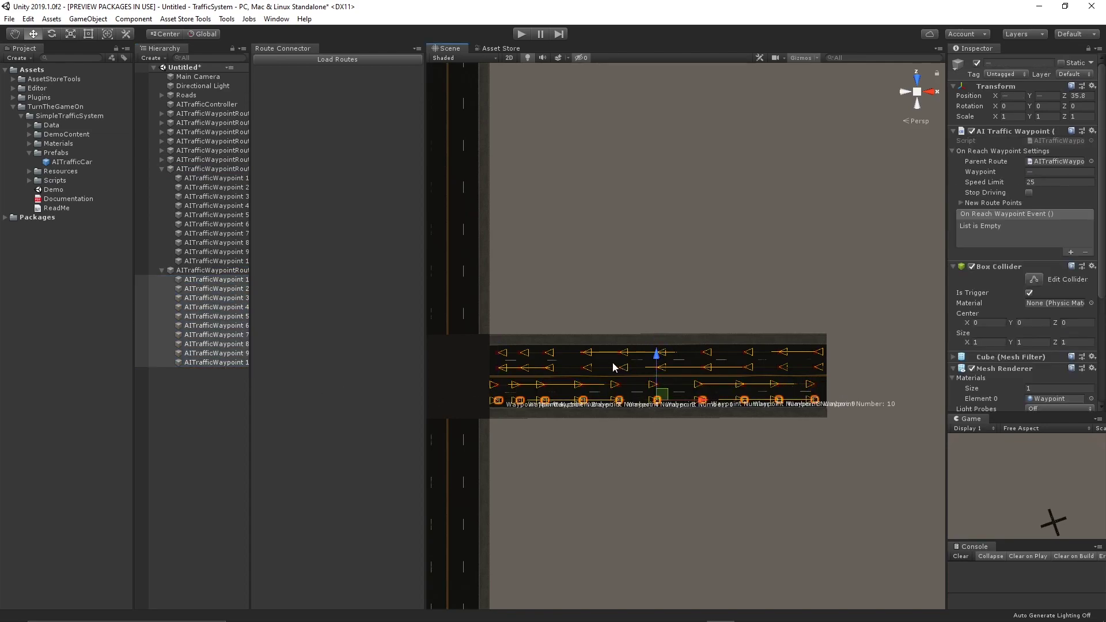
scroll(615, 367, "down", 5)
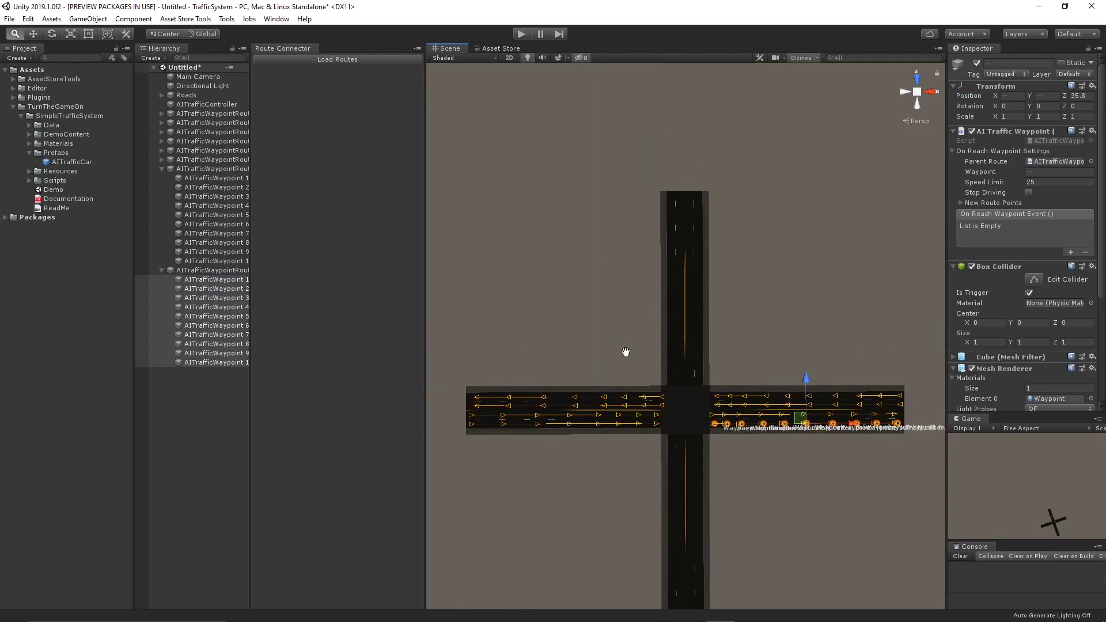
- Select all eight routes and set Spawn Traffic Vehicles to five AITrafficCar prefabs
left_click(204, 420)
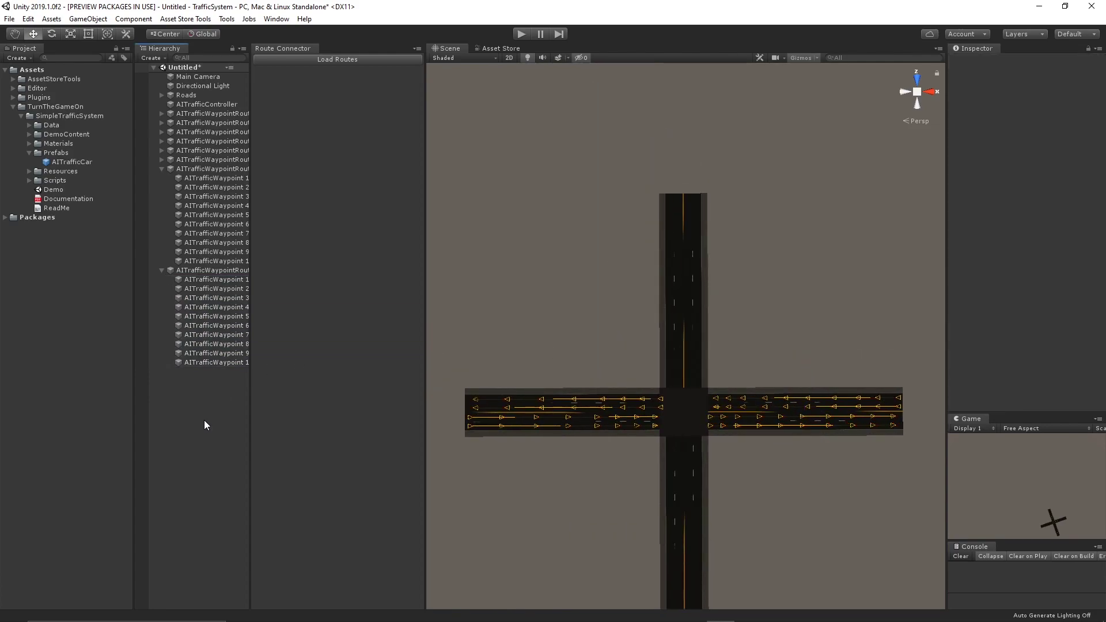
left_click(162, 270)
left_click(160, 168)
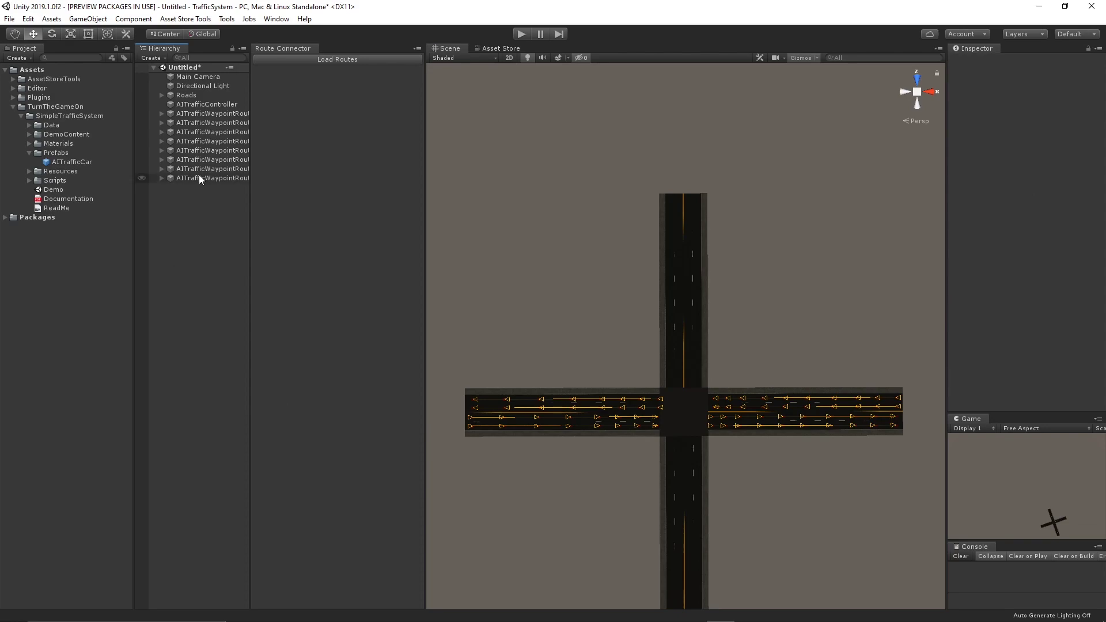
left_click(199, 177)
left_click(205, 114, "shift")
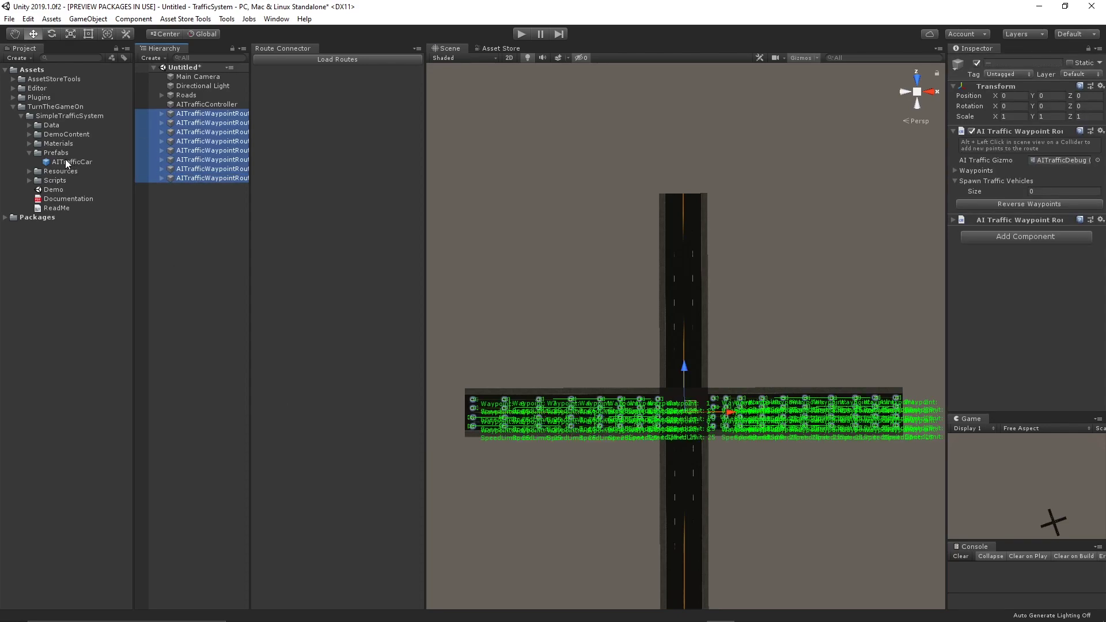
left_click_drag(65, 161, 994, 179)
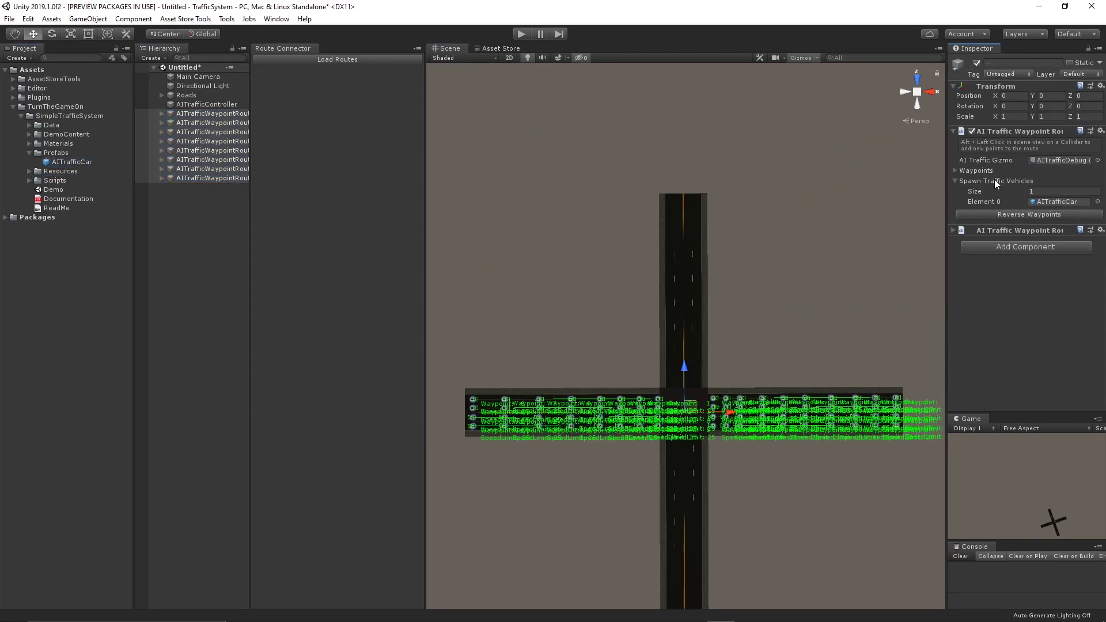
left_click(1056, 190)
type("5")
key("Return")
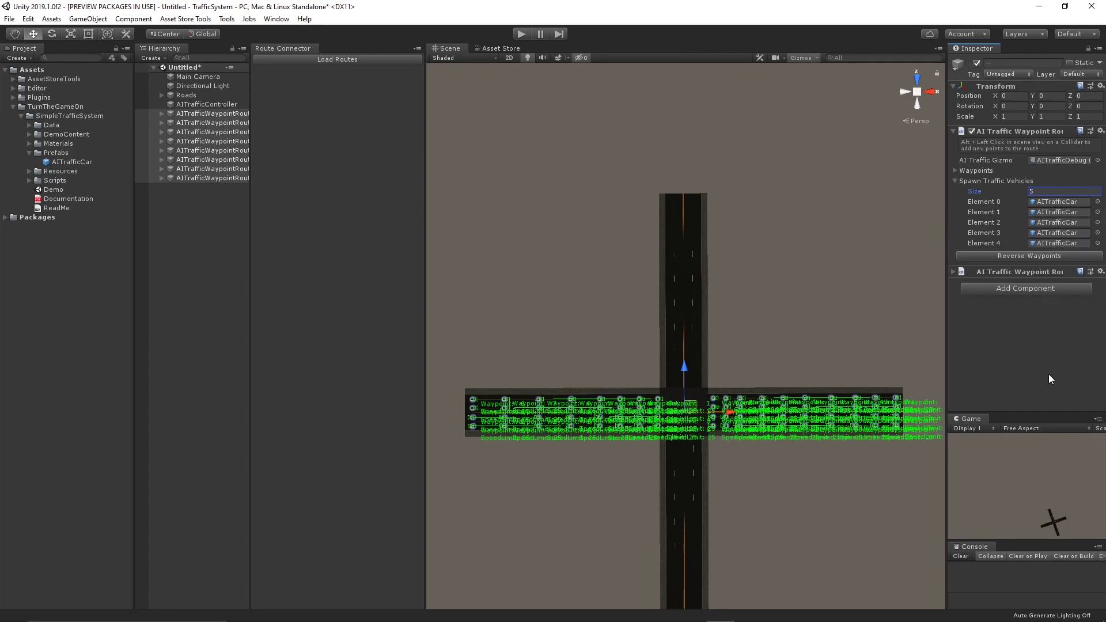
left_click(205, 347)
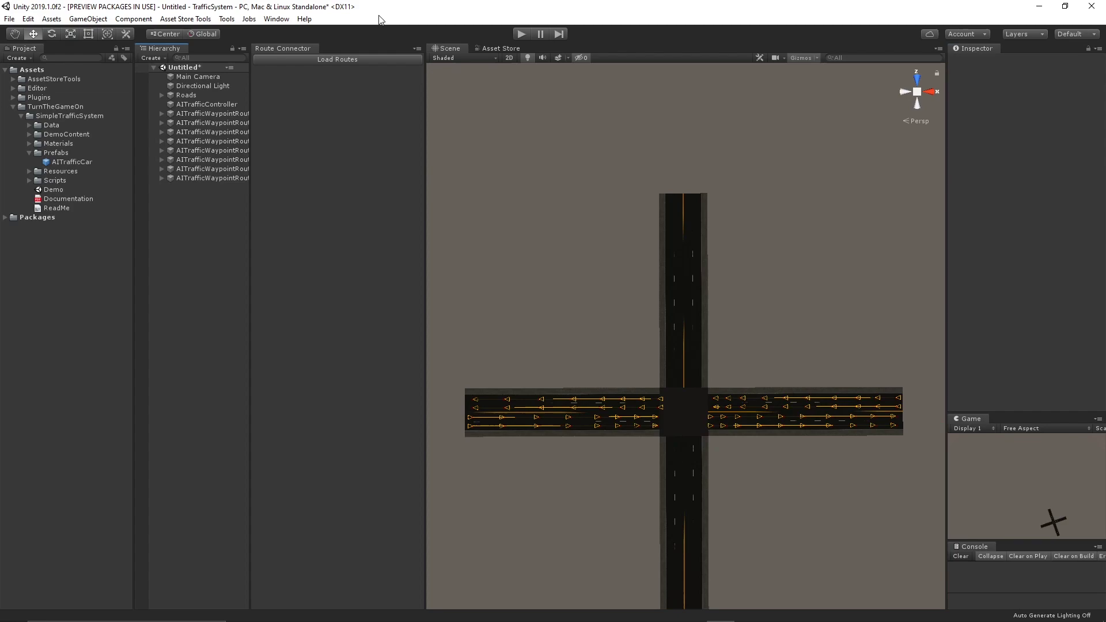
left_click(522, 35)
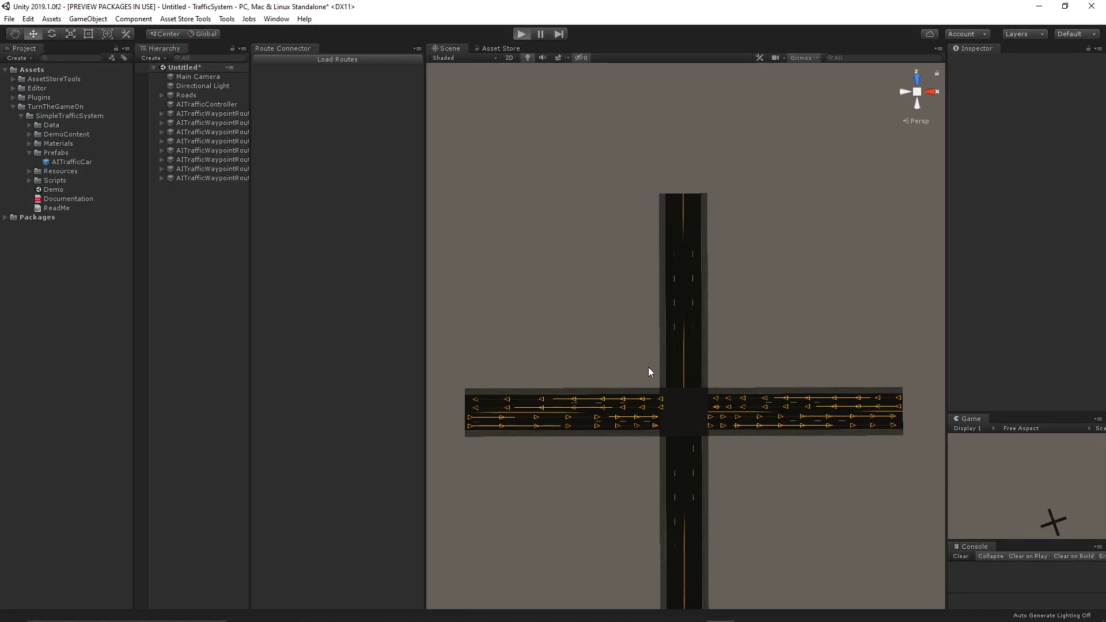
left_click_drag(629, 387, 633, 379, "alt")
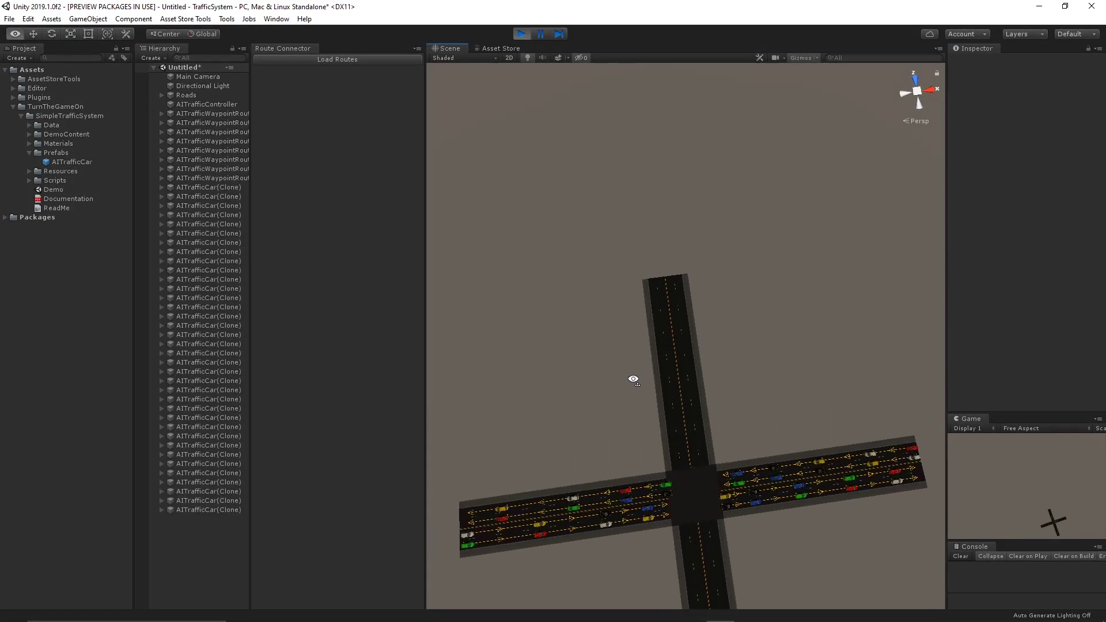
right_click_drag(633, 379, 662, 363, "alt")
middle_click_drag(662, 362, 629, 345)
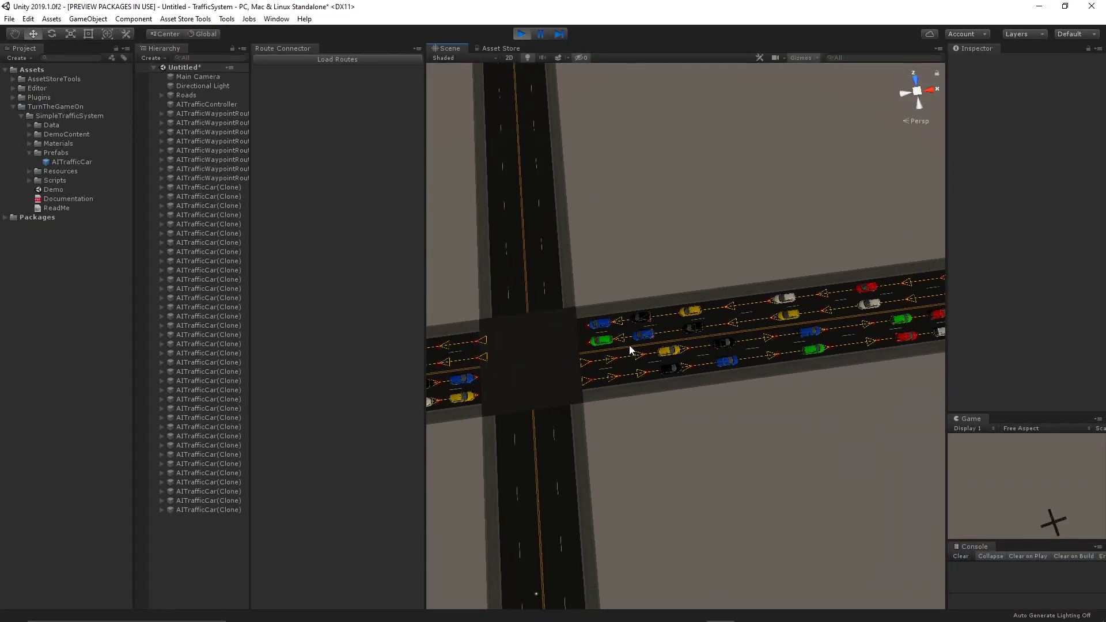
scroll(668, 347, "down", 6)
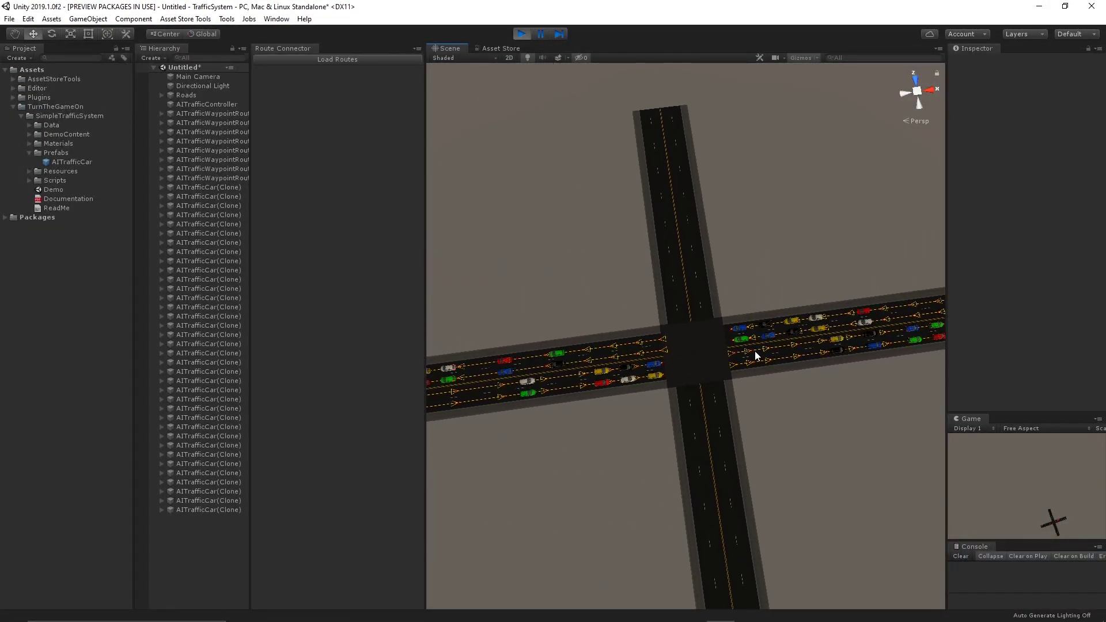
middle_click_drag(755, 354, 721, 357)
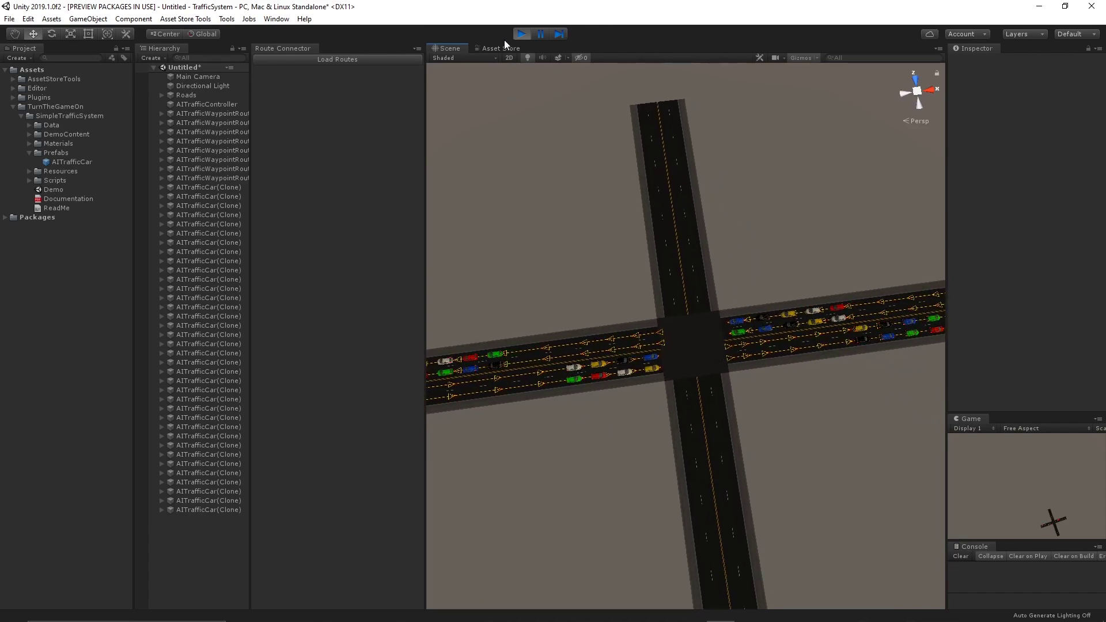
left_click(521, 35)
scroll(711, 312, "up", 5)
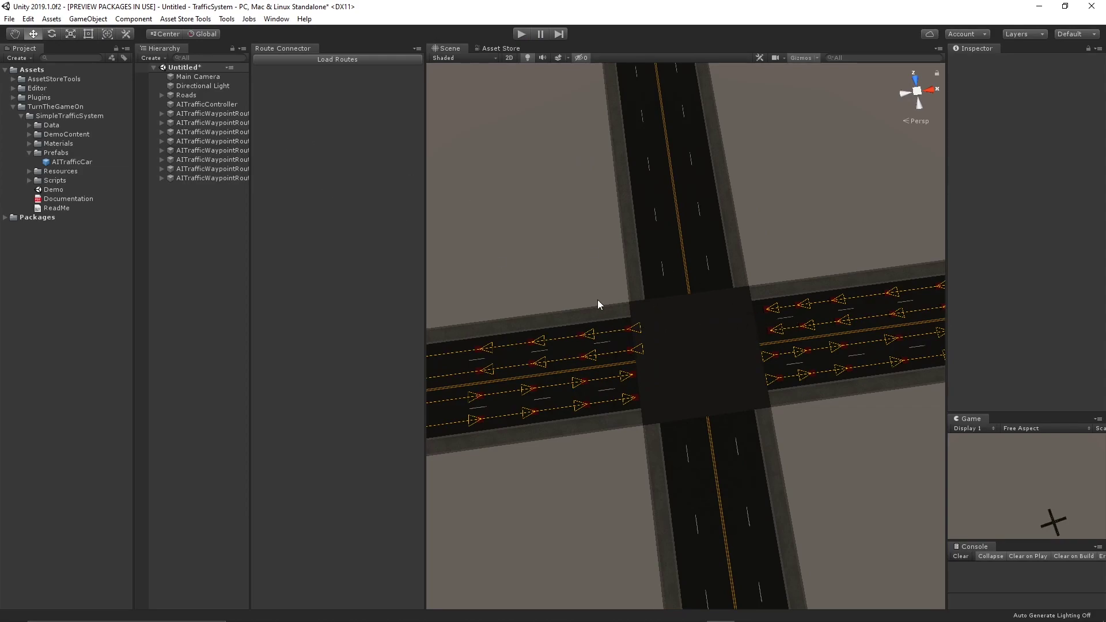
- Load the eight routes into the Route Connector, check them under Debug, and view the intersection
left_click(329, 60)
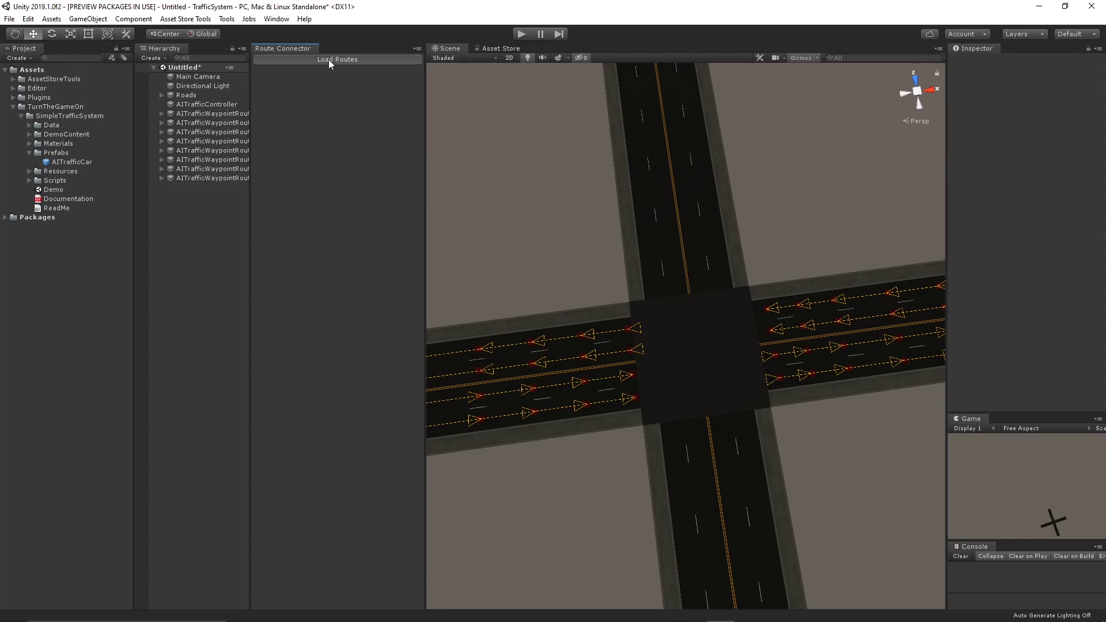
left_click(405, 58)
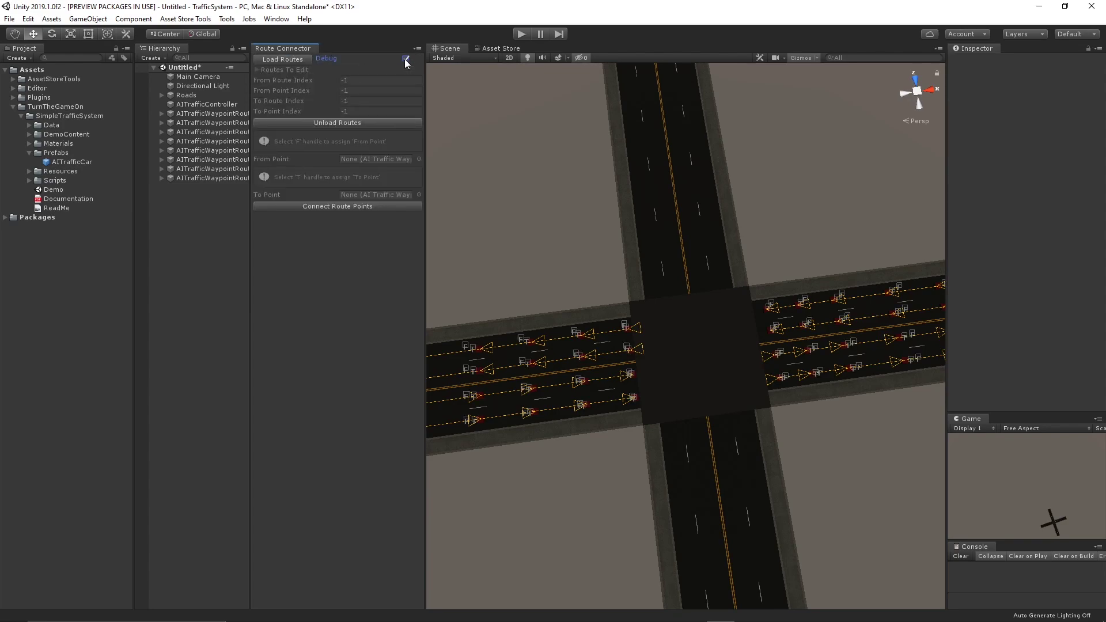
left_click(262, 70)
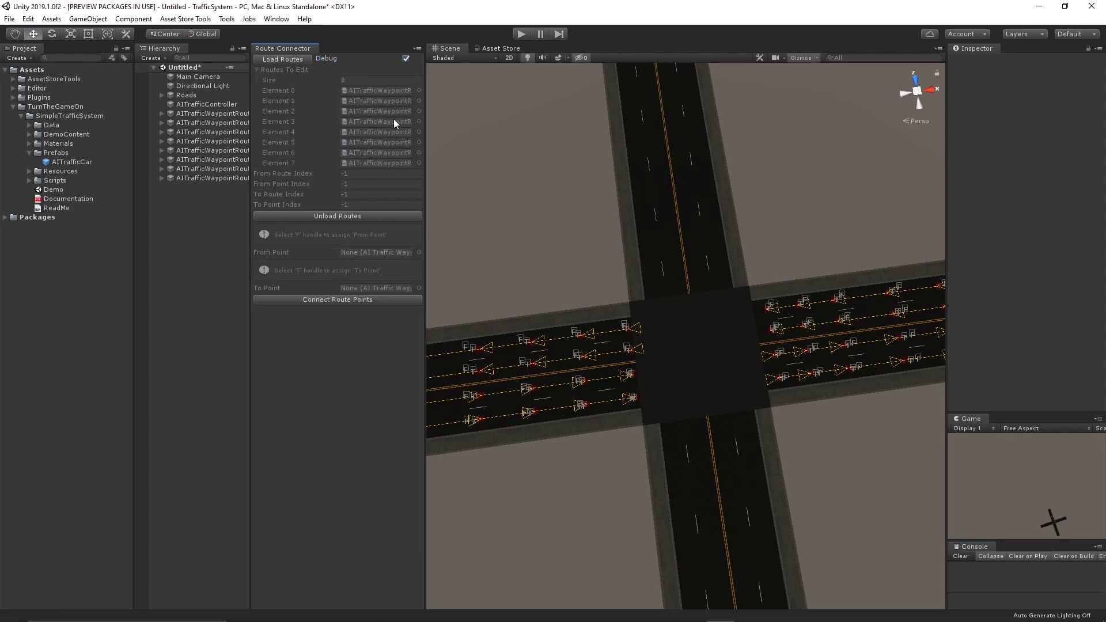
left_click(257, 70)
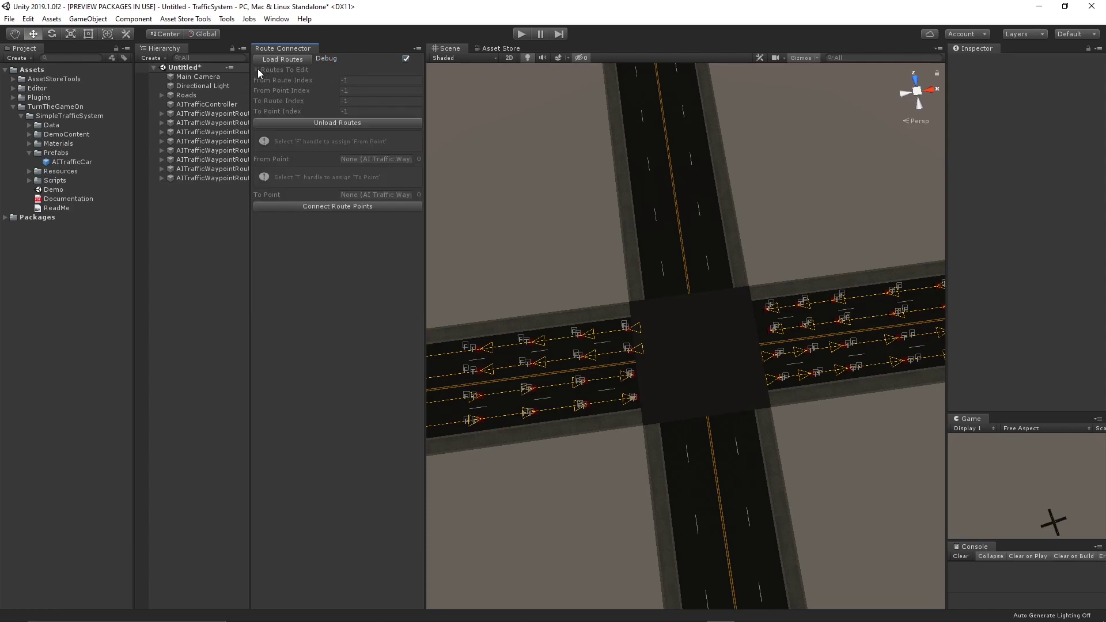
left_click(406, 58)
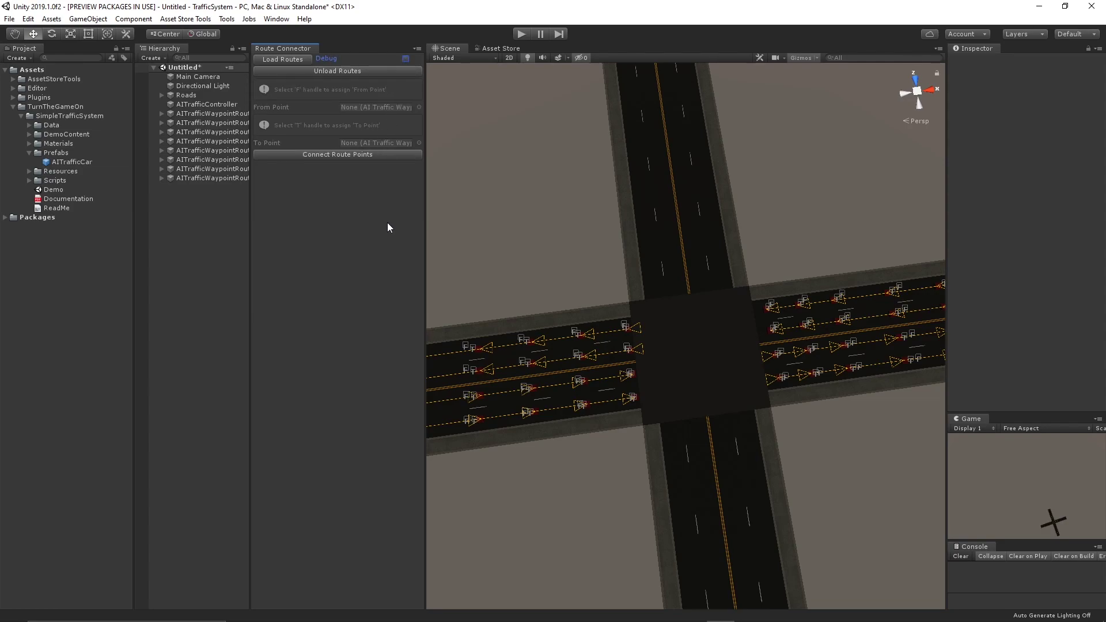
scroll(662, 311, "up", 5)
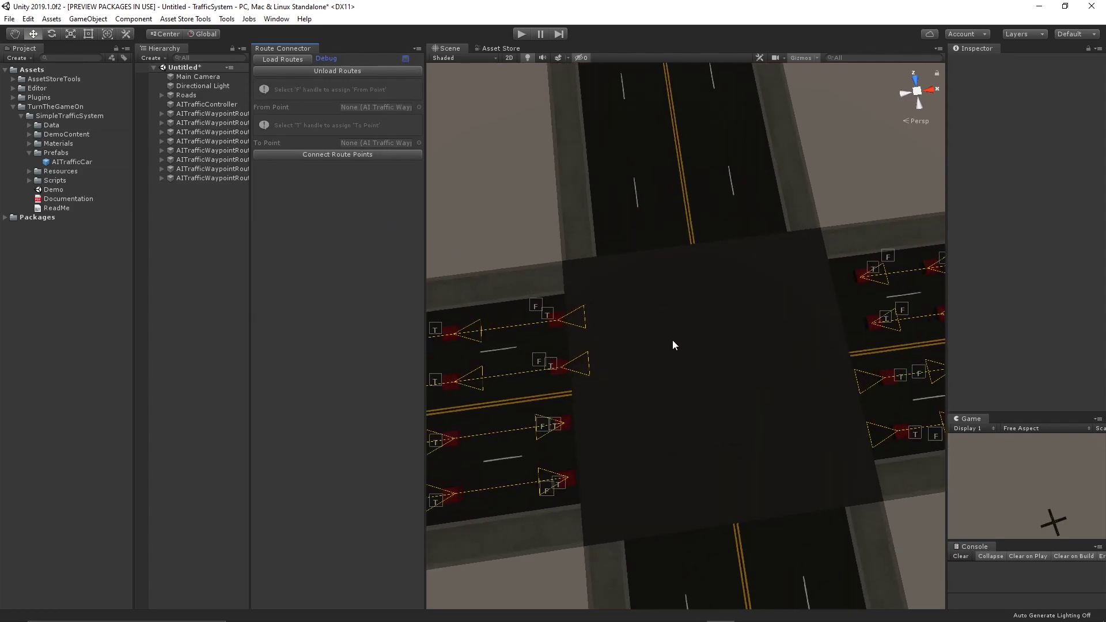
left_click_drag(731, 336, 593, 245, "alt")
- Connect the first two lane From handles to their To handles across the intersection
scroll(592, 246, "down", 5)
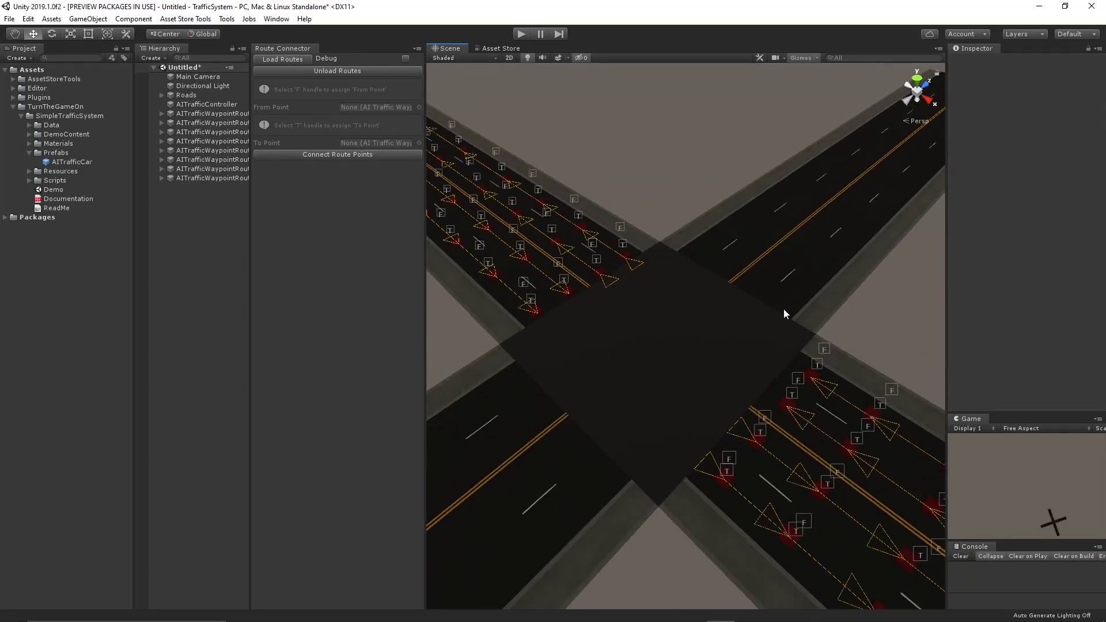
left_click(825, 350)
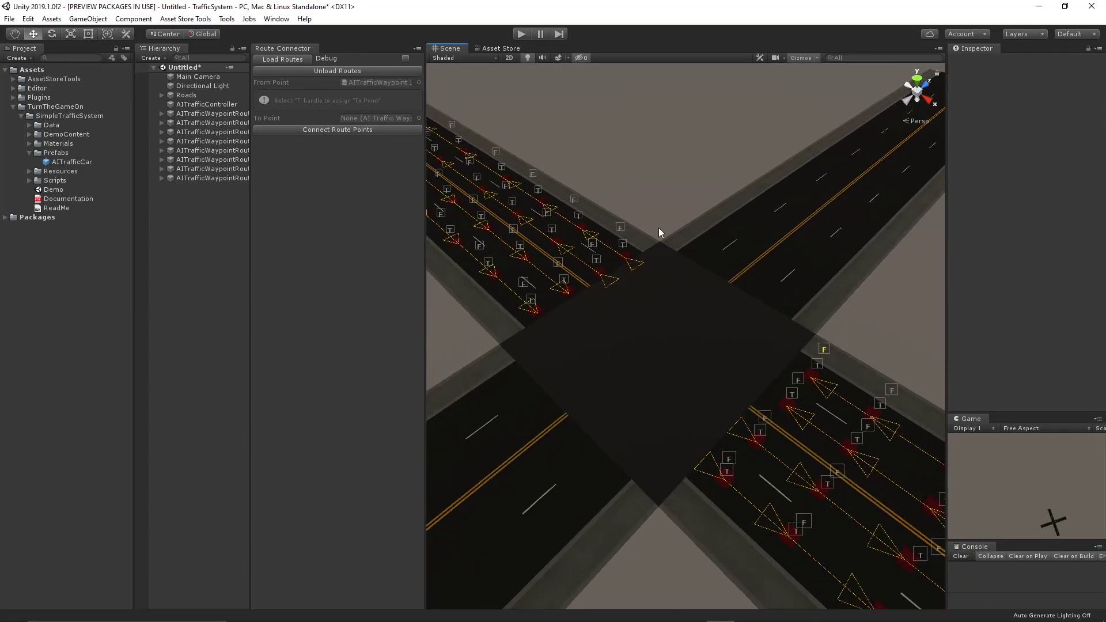
left_click(622, 244)
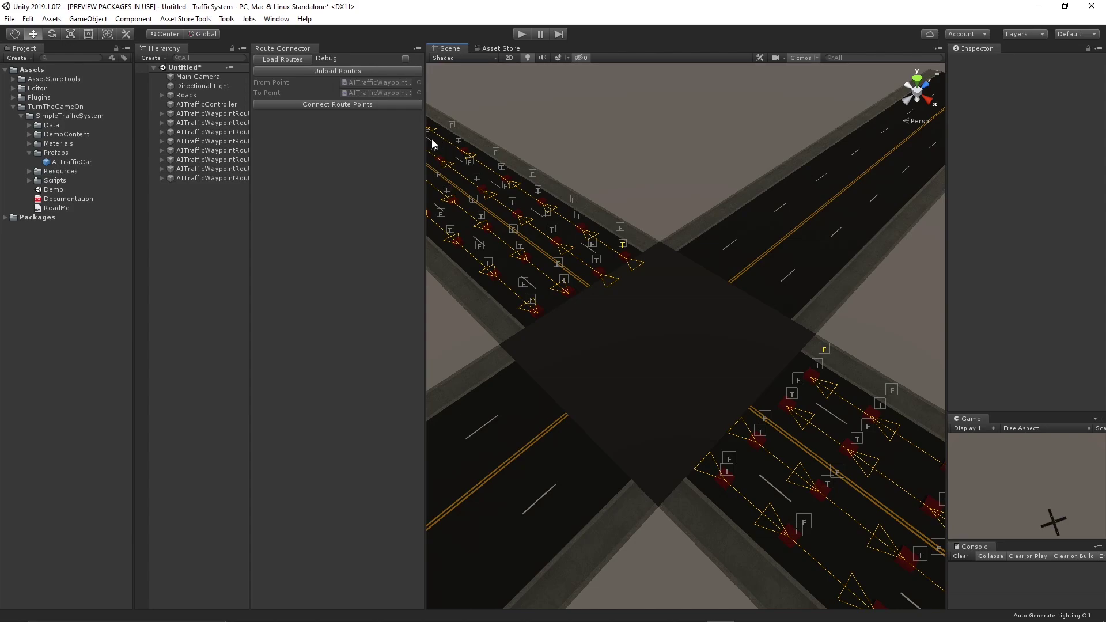
left_click(347, 105)
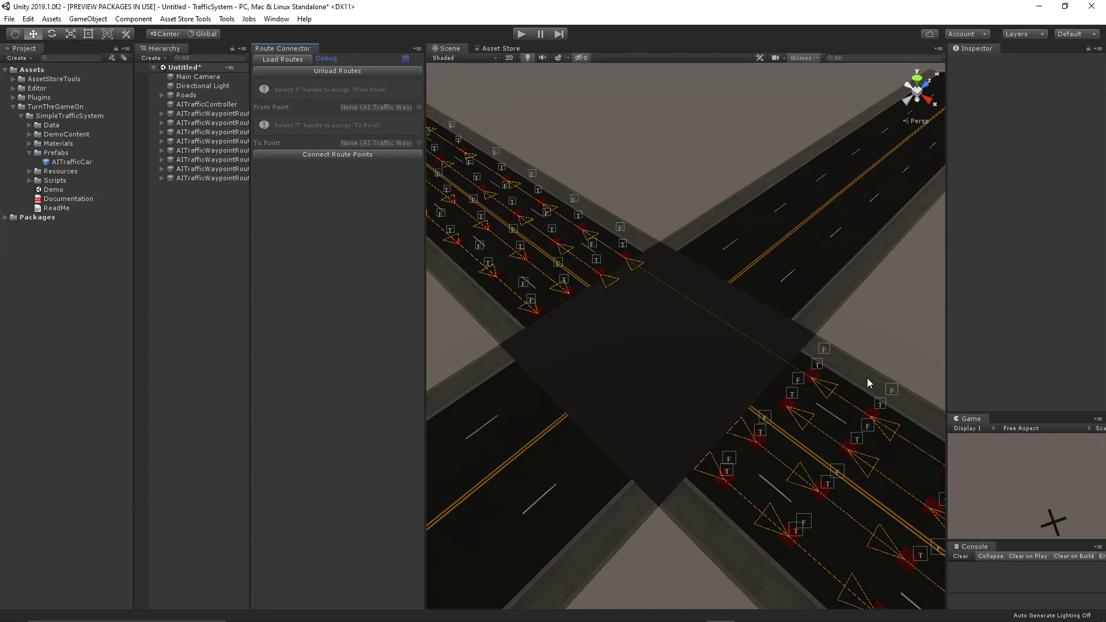
left_click(798, 380)
left_click(596, 260)
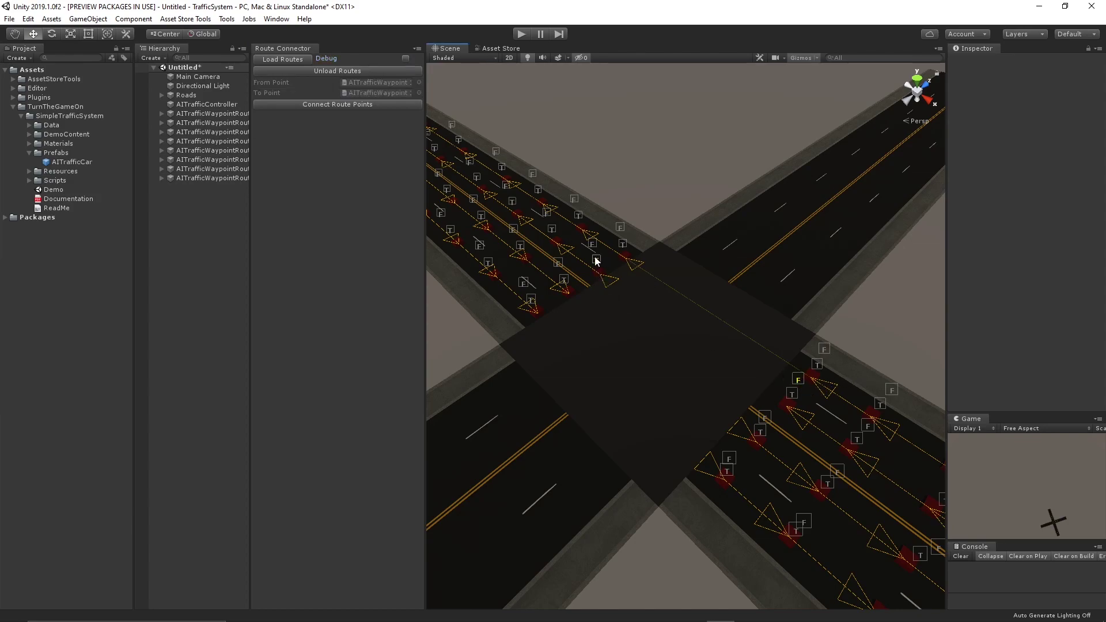
left_click(369, 104)
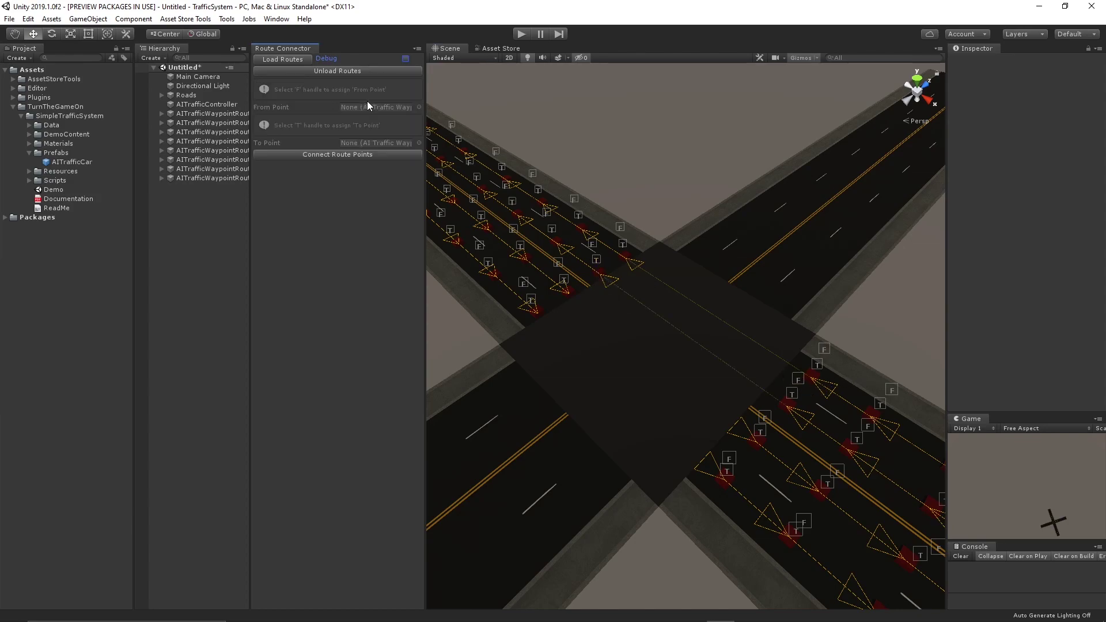
- Connect the third and fourth lane pairs across the intersection
left_click(557, 264)
left_click(761, 433)
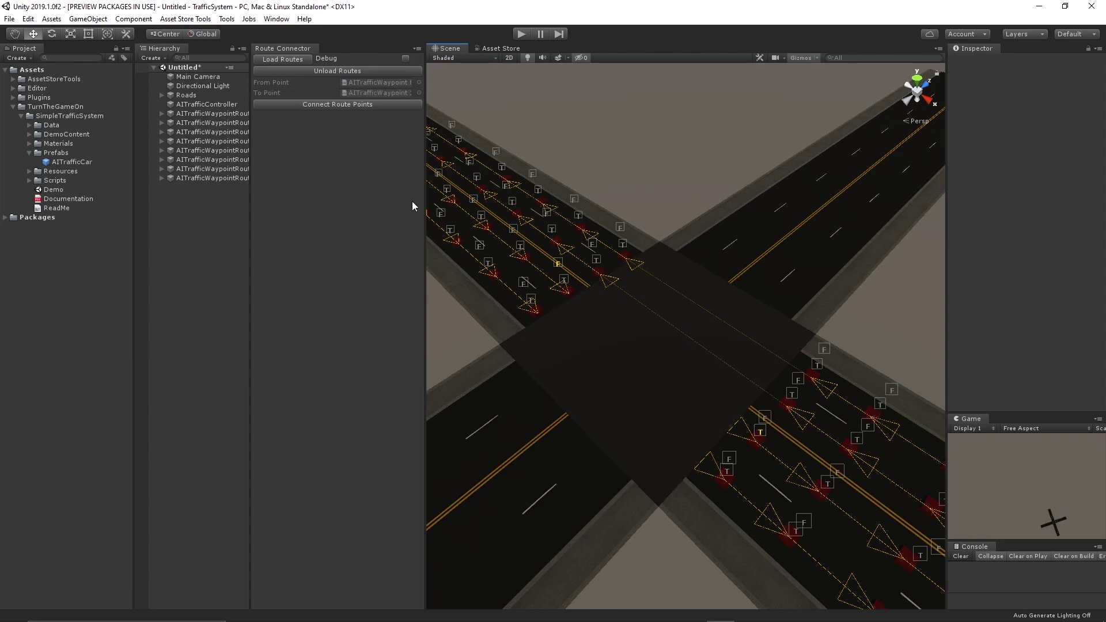
left_click(372, 105)
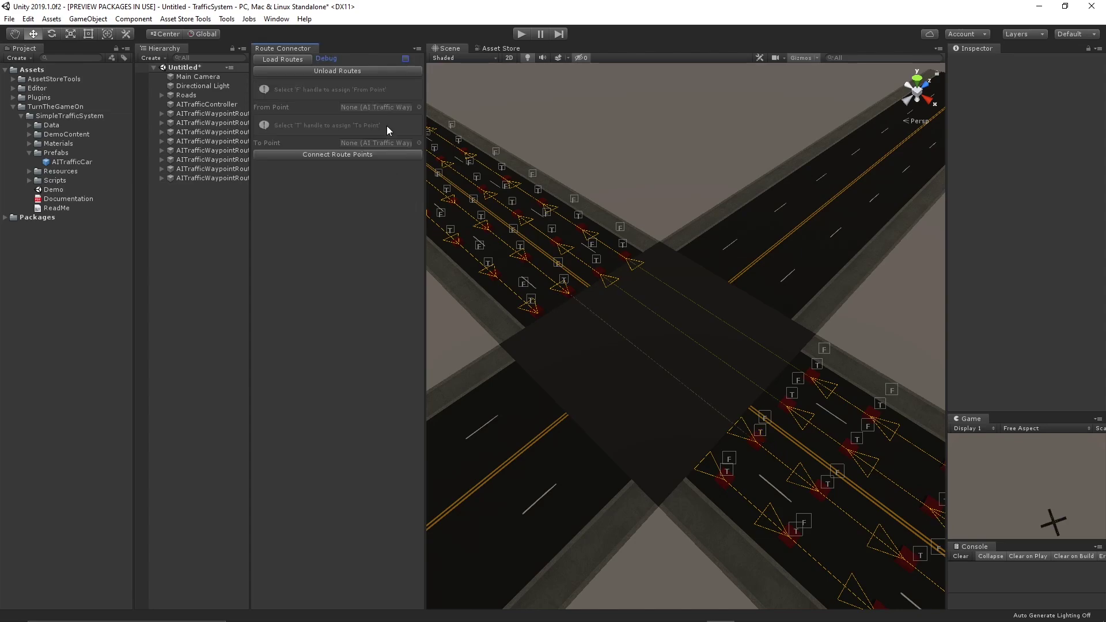
left_click(523, 283)
left_click(727, 472)
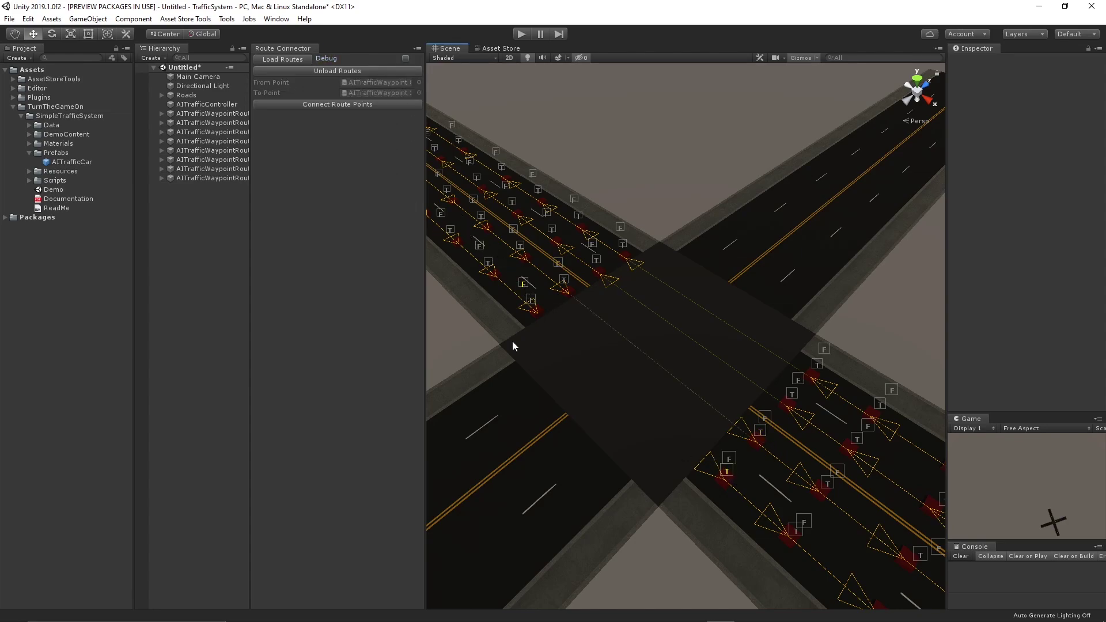
left_click(349, 105)
- Play the scene and watch a spawned AITrafficCar clone drive through the intersection
left_click(522, 34)
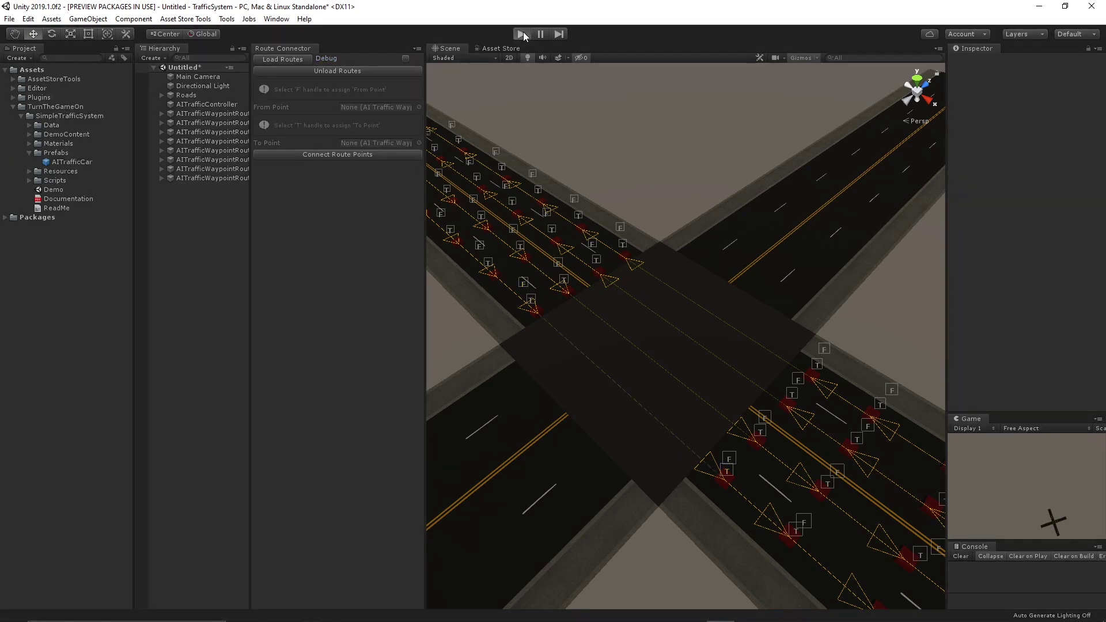
left_click(206, 252)
left_click_drag(562, 295, 700, 311, "alt")
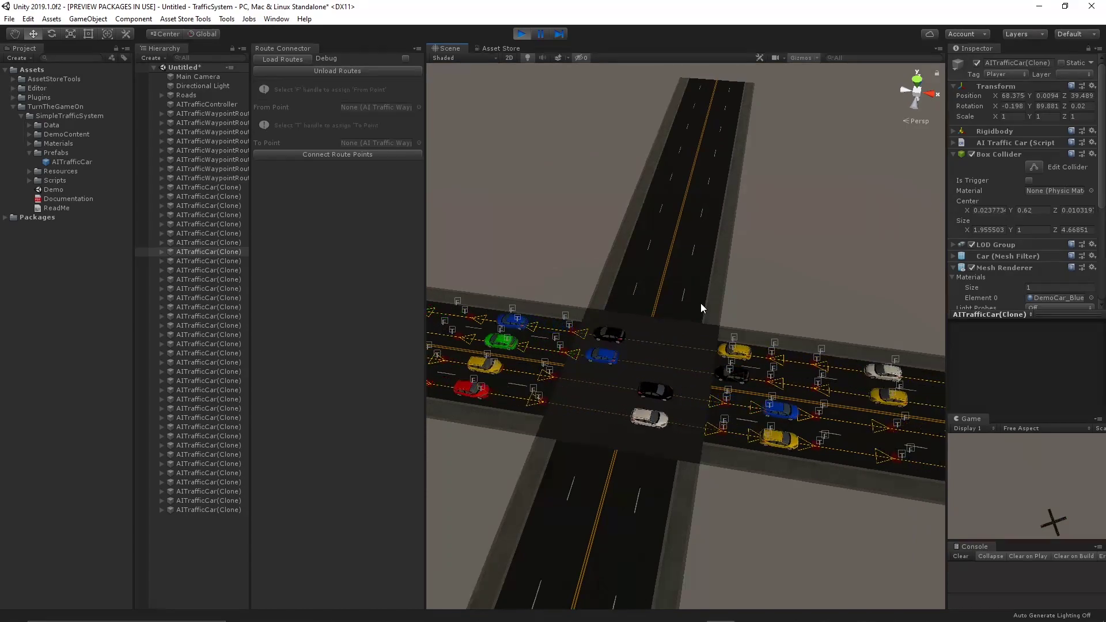
scroll(663, 356, "down", 6)
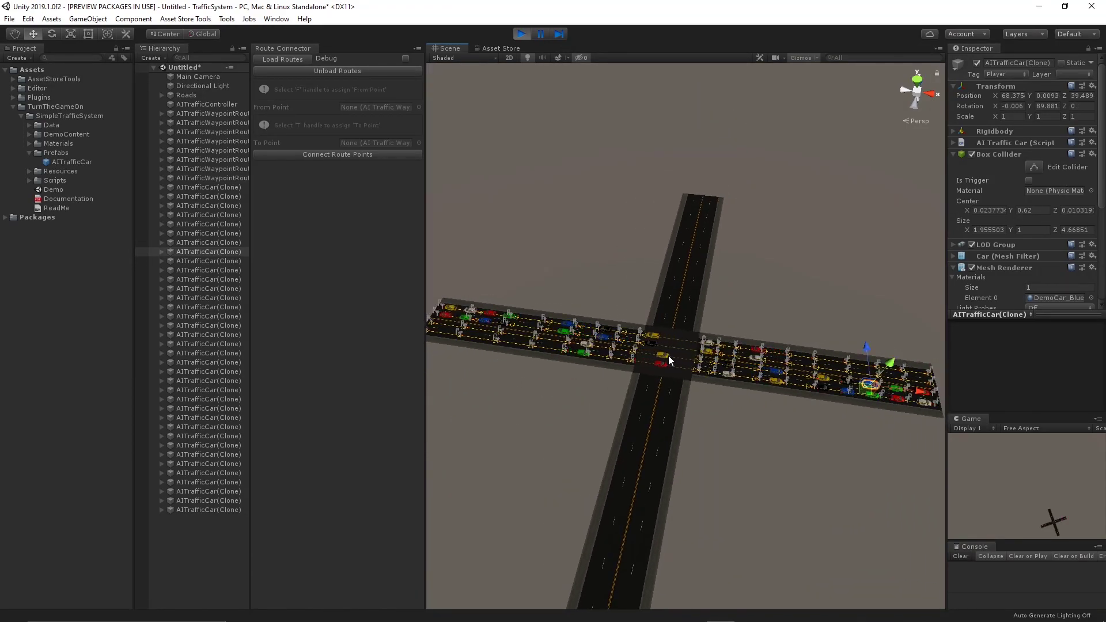
scroll(666, 354, "up", 4)
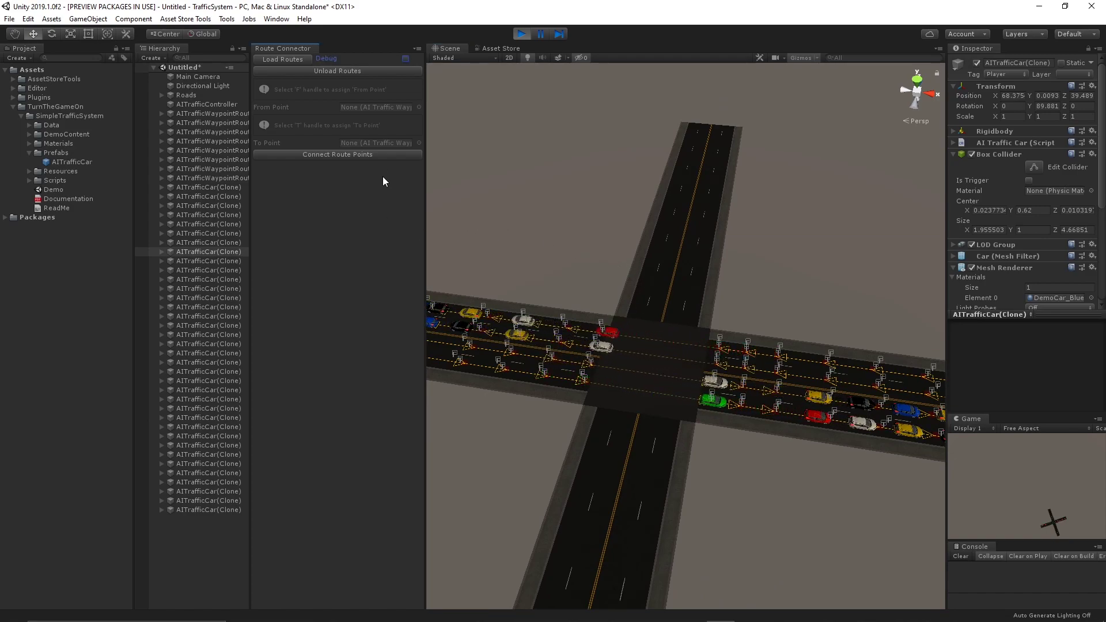
- Unload the routes and close the Route Connector tab
left_click(342, 70)
right_click(288, 47)
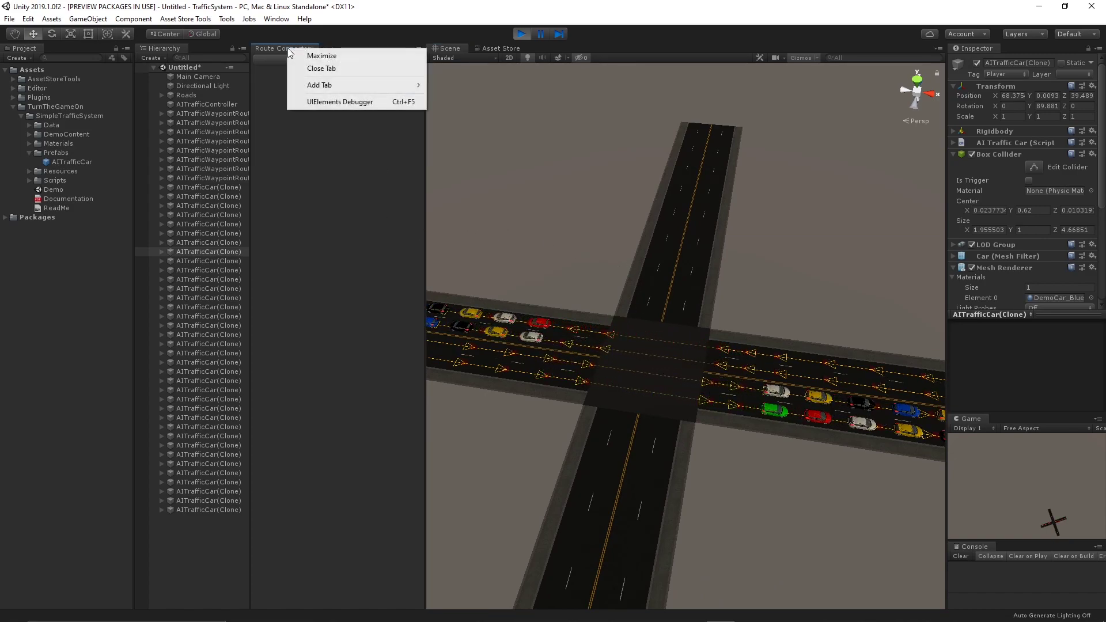
left_click(312, 68)
scroll(516, 316, "down", 4)
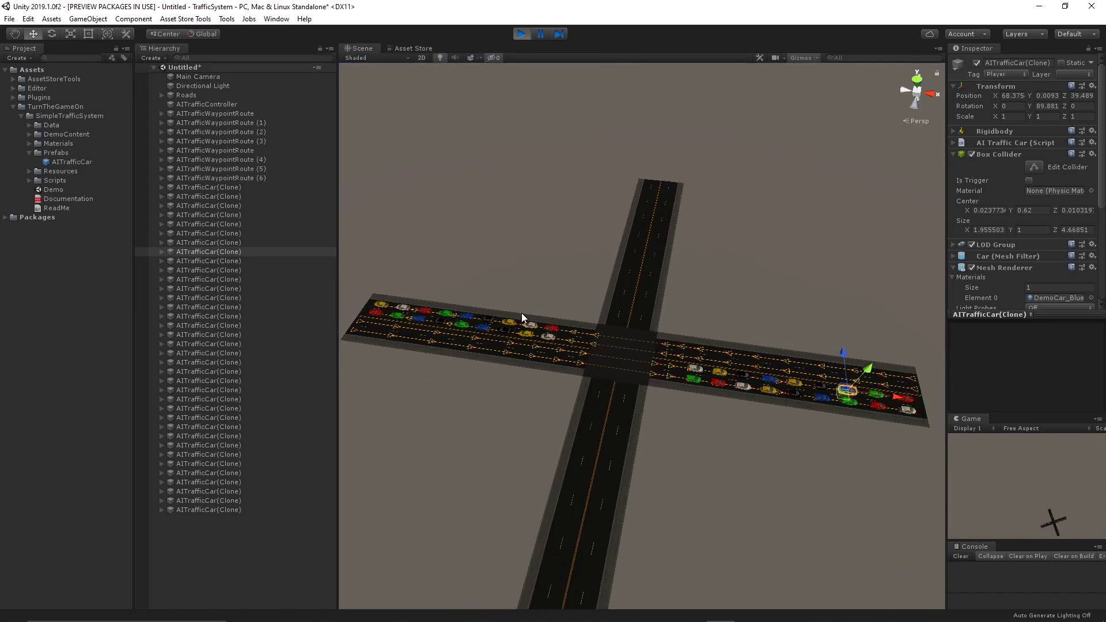